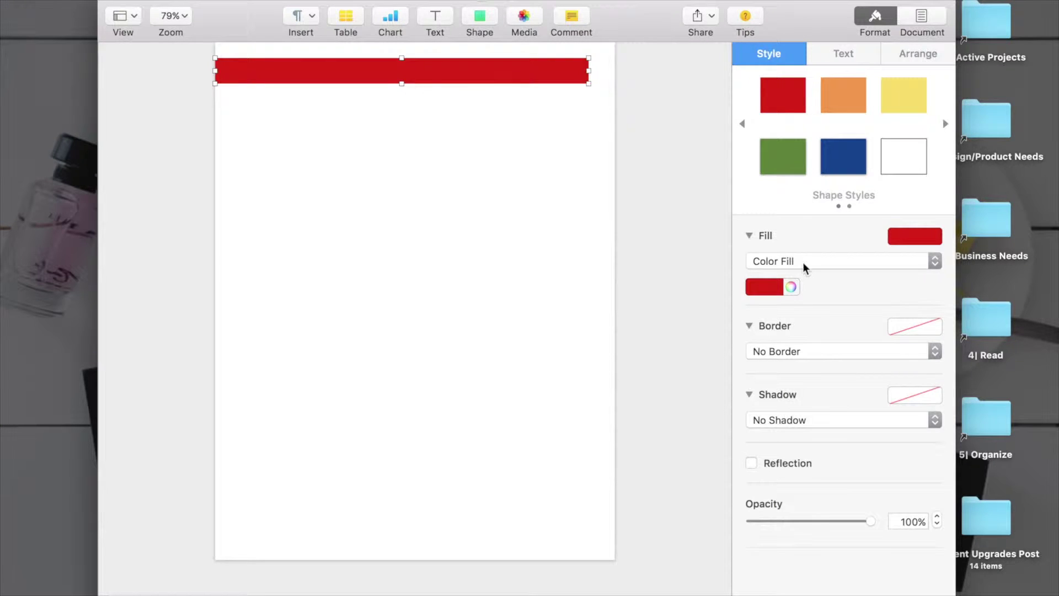
Change the red header bar's color fill to a darkened, muted version of the light blue sampled from the desktop folders
{"action": "left_click", "coordinate": [793, 287]}
{"action": "left_click", "coordinate": [987, 214]}
{"action": "left_click", "coordinate": [886, 15]}
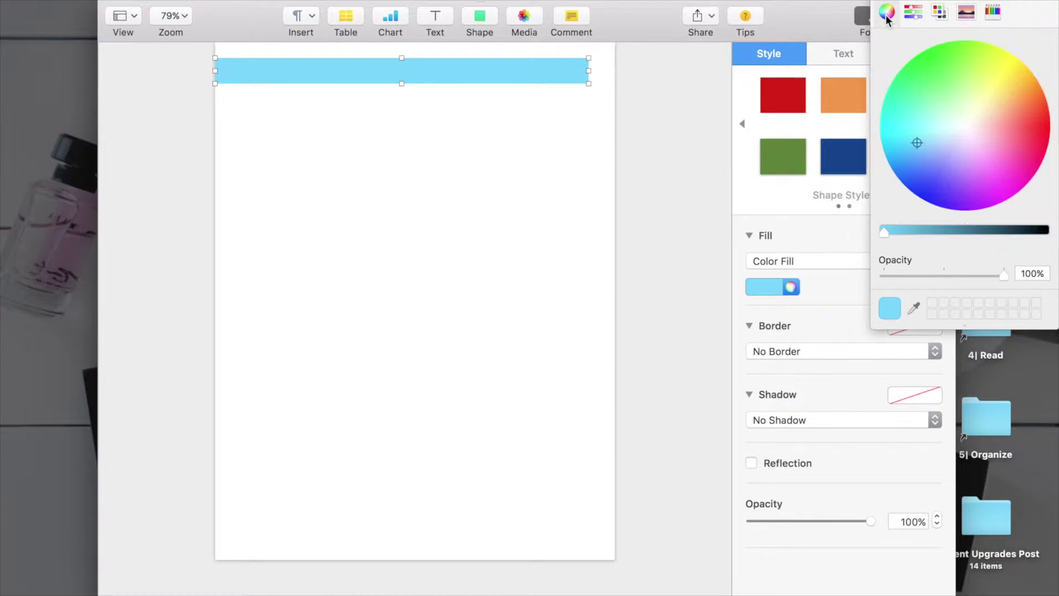
{"action": "left_click", "coordinate": [941, 230]}
Duplicate the blue header bar and place a taller copy just below it, flush with the page's right edge
{"action": "left_click", "coordinate": [398, 65]}
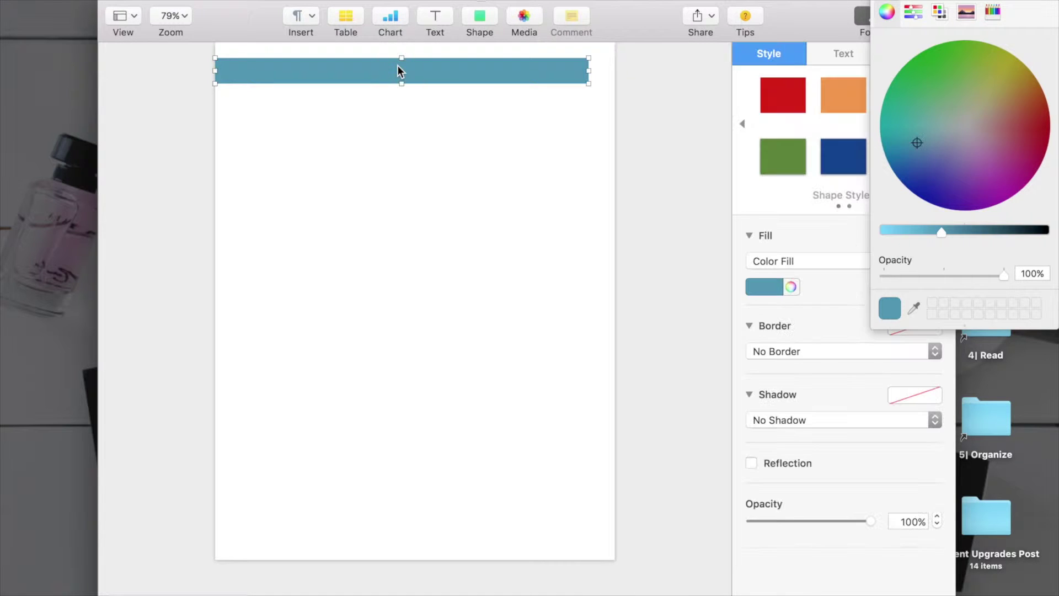
{"action": "right_click", "coordinate": [398, 67]}
{"action": "left_click", "coordinate": [422, 187]}
{"action": "left_click_drag", "start_coordinate": [446, 76], "coordinate": [426, 135]}
Fill the lower bar with a light yellow pencil color at 50% opacity
{"action": "left_click", "coordinate": [993, 11]}
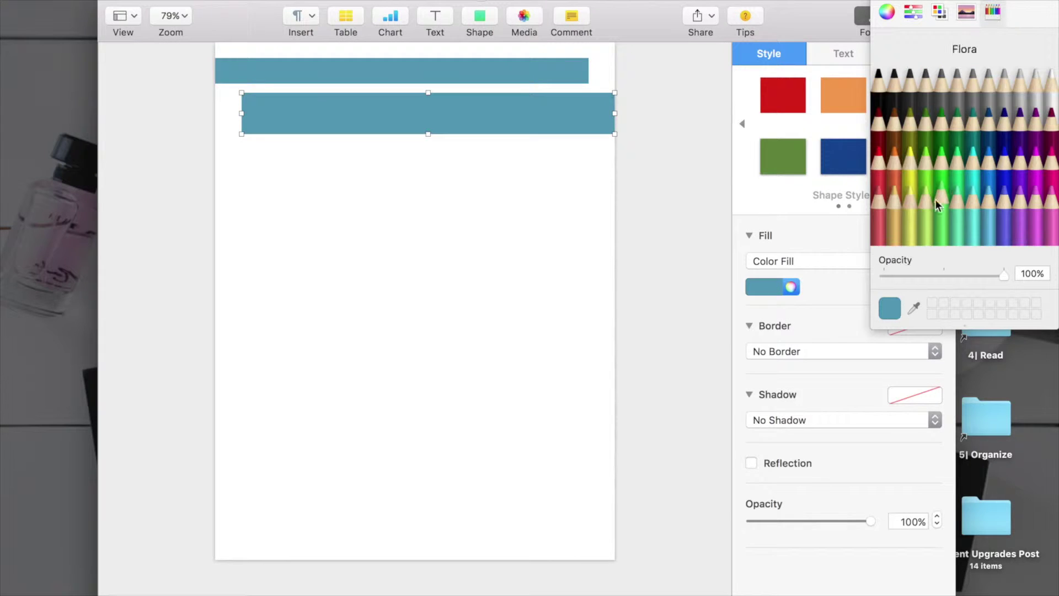
{"action": "left_click", "coordinate": [908, 206]}
{"action": "left_click", "coordinate": [943, 275]}
{"action": "left_click", "coordinate": [421, 283]}
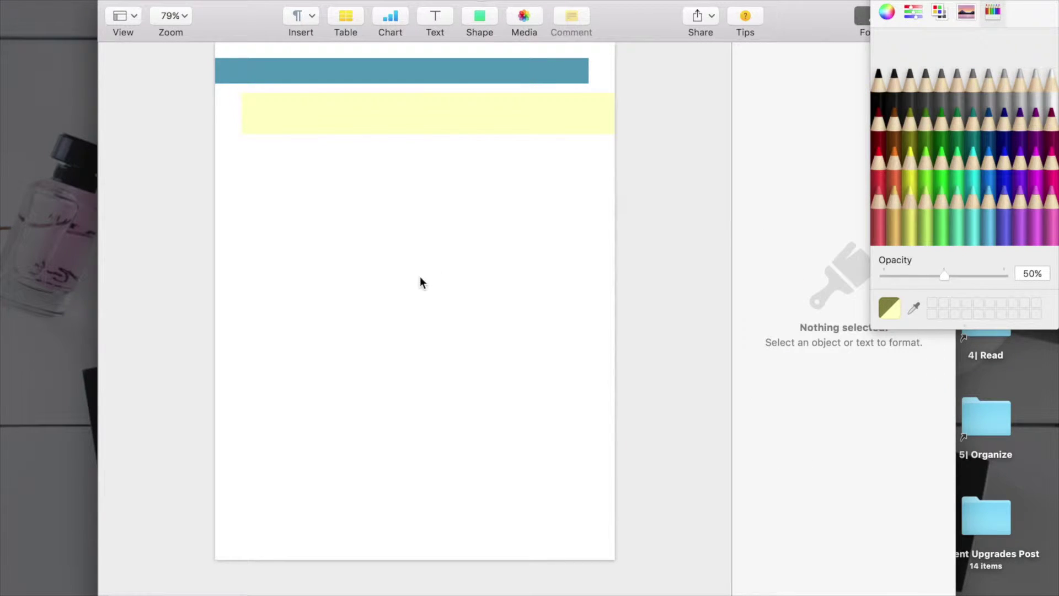
Switch to Finder and place "GC Logo [Black] No Box" from 3| Business Needs > 2| Brand-Related > 1. Logos/Signatures onto the page
{"action": "left_click", "coordinate": [290, 586]}
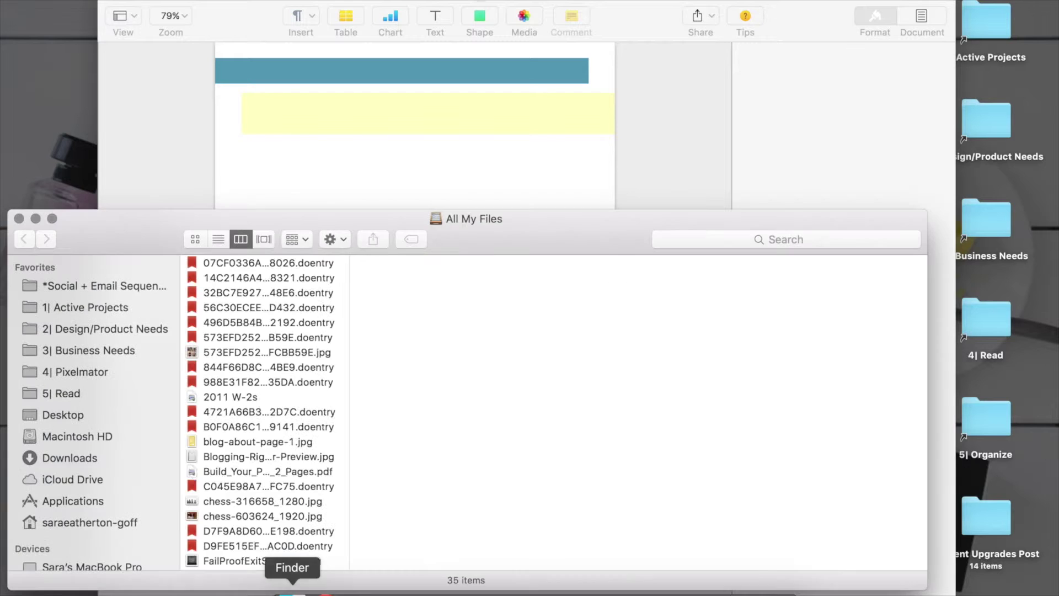
{"action": "left_click", "coordinate": [68, 349]}
{"action": "left_click", "coordinate": [247, 292]}
{"action": "left_click", "coordinate": [406, 264]}
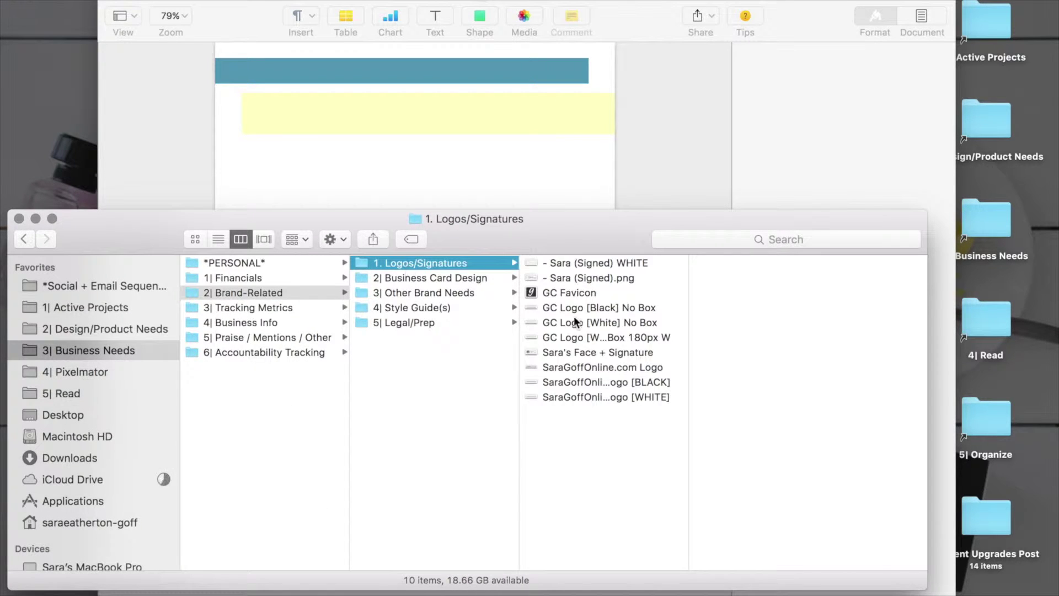
{"action": "left_click", "coordinate": [597, 307]}
{"action": "left_click_drag", "start_coordinate": [779, 338], "coordinate": [541, 179]}
Move the GOFF CREATIVE.com logo to the horizontal center of the page near its bottom edge
{"action": "scroll", "coordinate": [546, 183], "scroll_direction": "up", "scroll_amount": 5}
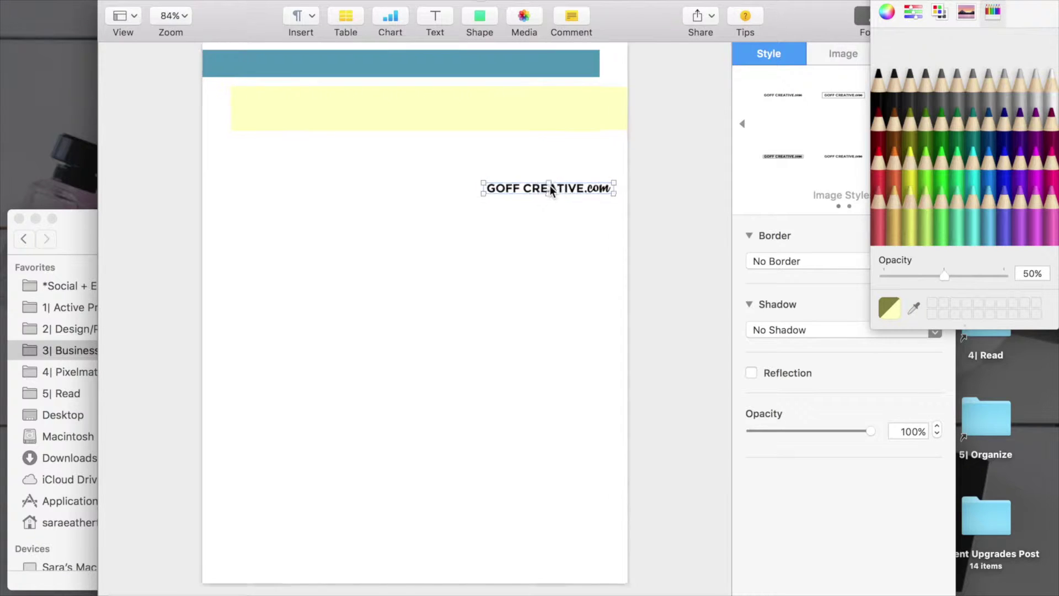
{"action": "left_click", "coordinate": [609, 190]}
{"action": "left_click_drag", "start_coordinate": [605, 182], "coordinate": [390, 454]}
{"action": "scroll", "coordinate": [395, 510], "scroll_direction": "down", "scroll_amount": 5}
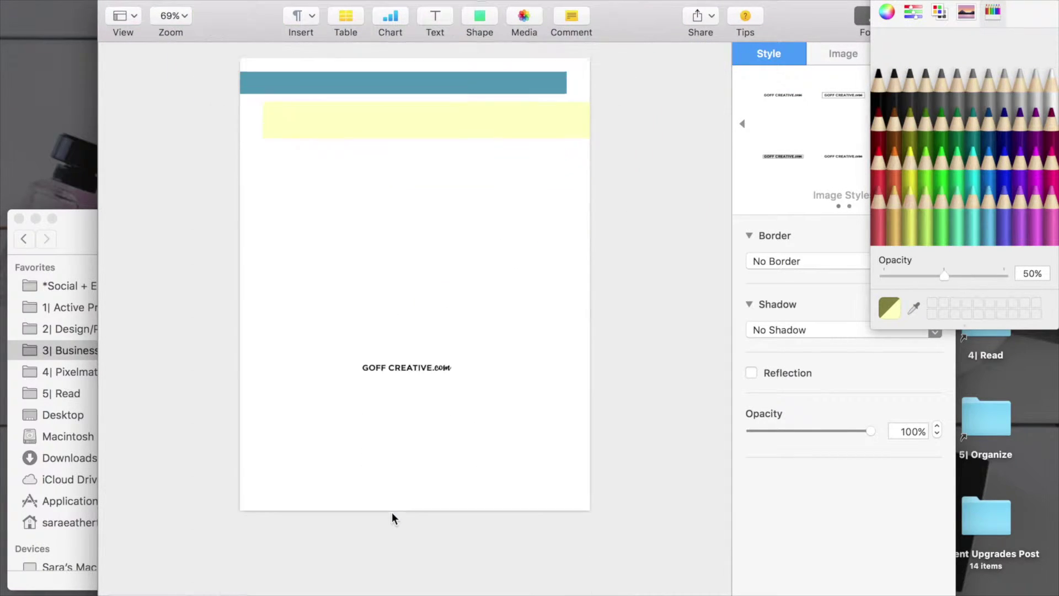
{"action": "left_click_drag", "start_coordinate": [417, 358], "coordinate": [425, 479]}
{"action": "left_click", "coordinate": [431, 418]}
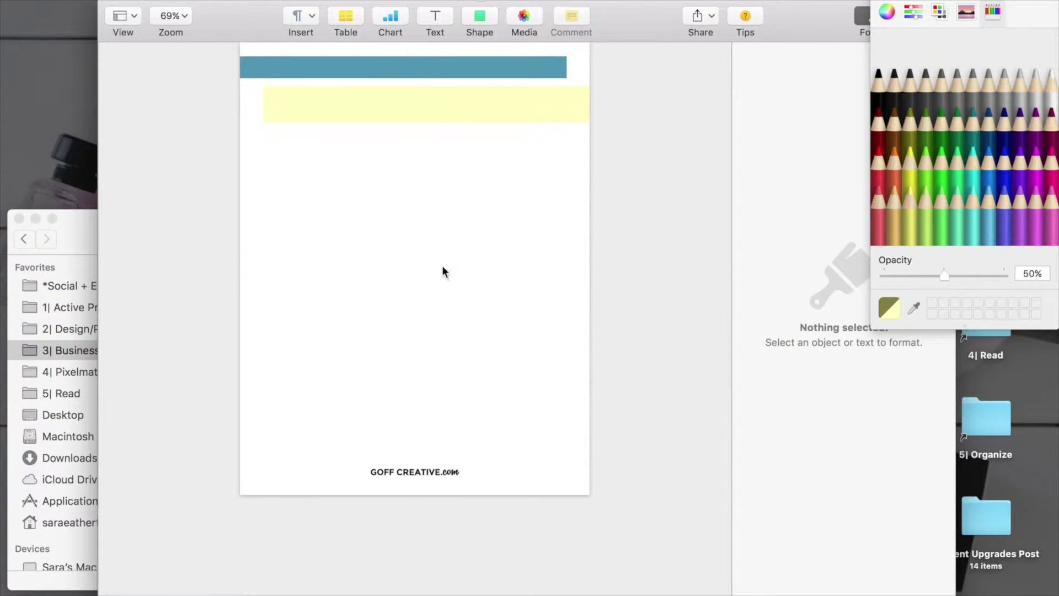
Move the yellow bar slightly down the page and increase the blue header bar's height
{"action": "left_click_drag", "start_coordinate": [394, 110], "coordinate": [393, 126]}
{"action": "left_click", "coordinate": [416, 71]}
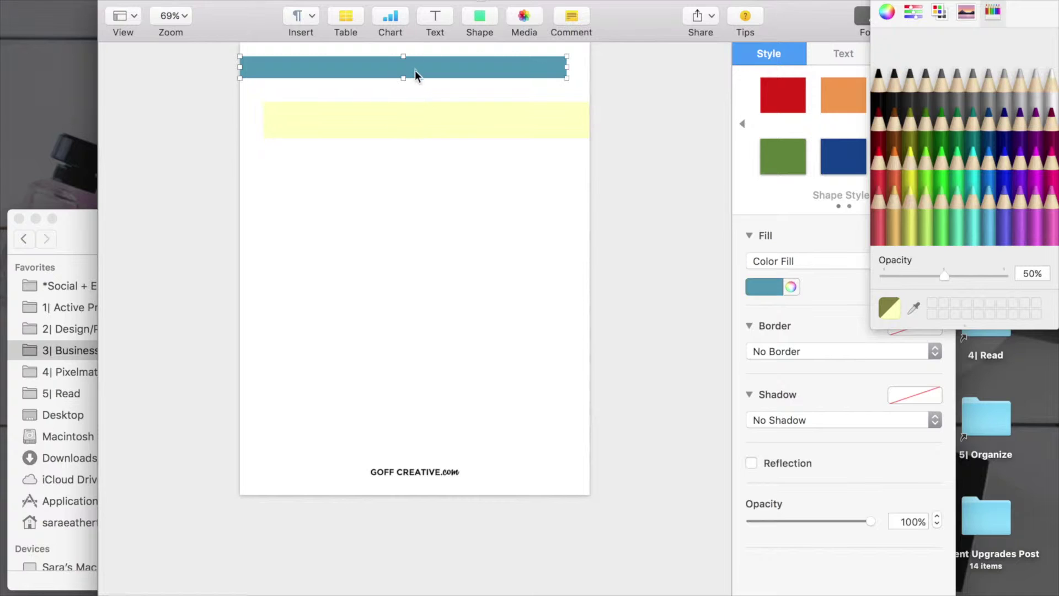
{"action": "left_click_drag", "start_coordinate": [404, 78], "coordinate": [403, 90]}
{"action": "left_click", "coordinate": [395, 203]}
Add a circle with a white fill and a 3 pt black line border
{"action": "left_click", "coordinate": [478, 16]}
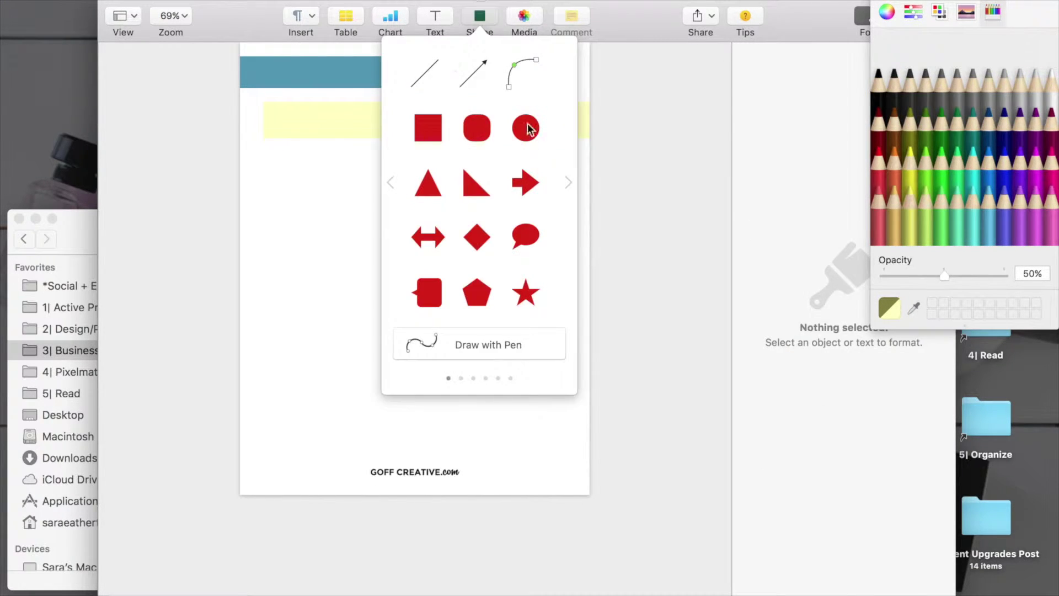
{"action": "left_click", "coordinate": [526, 125]}
{"action": "left_click", "coordinate": [786, 287]}
{"action": "left_click", "coordinate": [686, 386]}
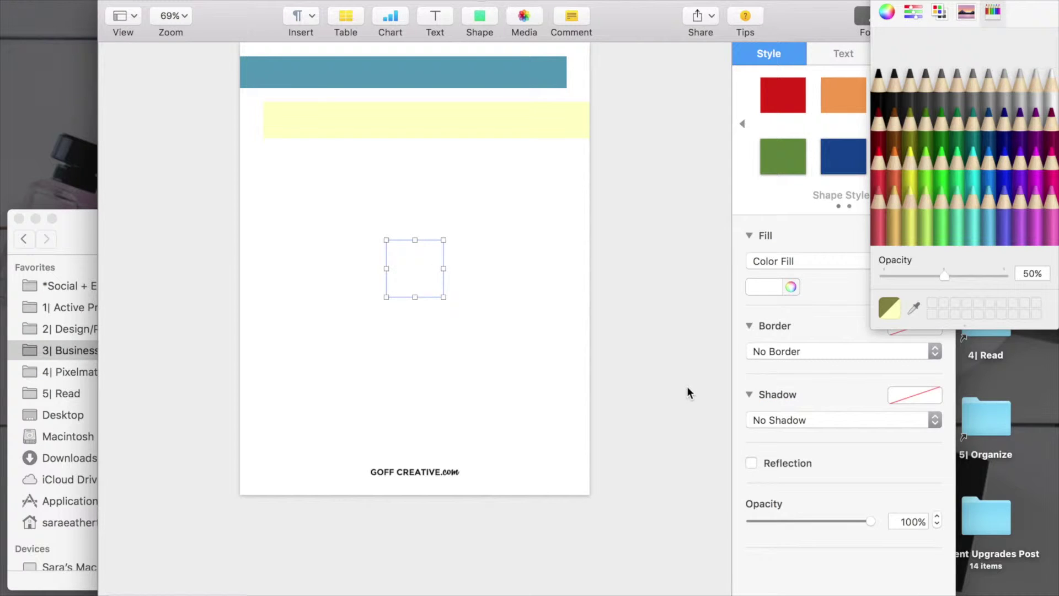
{"action": "left_click", "coordinate": [795, 351]}
{"action": "left_click", "coordinate": [763, 364]}
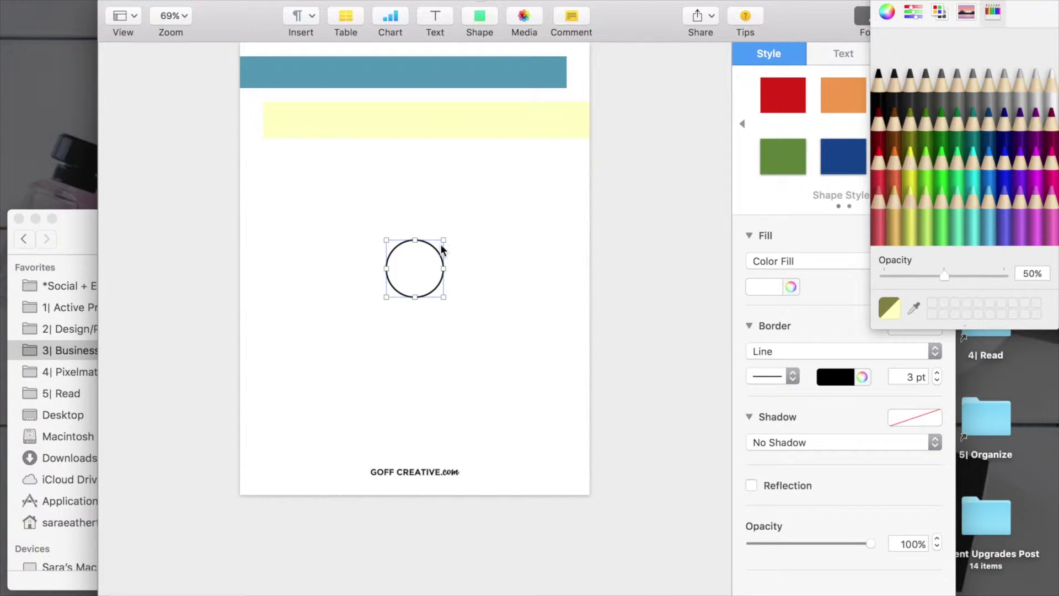
Position the circle over the right end of the blue header bar, overlapping the yellow bar
{"action": "left_click_drag", "start_coordinate": [410, 265], "coordinate": [545, 76]}
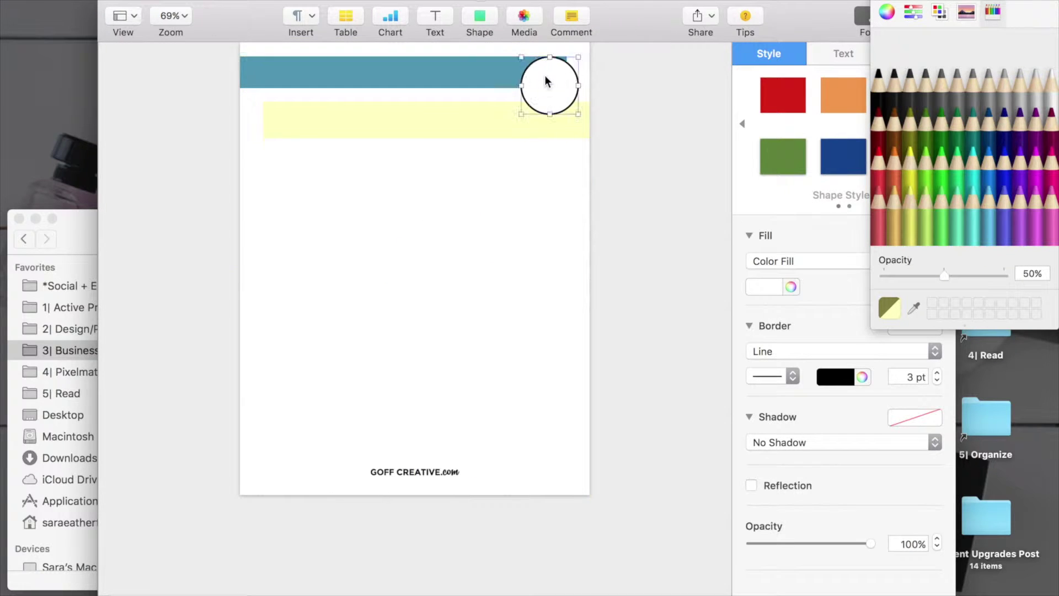
{"action": "scroll", "coordinate": [545, 76], "scroll_direction": "up", "scroll_amount": 5}
{"action": "scroll", "coordinate": [544, 75], "scroll_direction": "right", "scroll_amount": 2}
{"action": "scroll", "coordinate": [545, 75], "scroll_direction": "up", "scroll_amount": 1}
{"action": "left_click_drag", "start_coordinate": [668, 178], "coordinate": [674, 167]}
{"action": "scroll", "coordinate": [673, 167], "scroll_direction": "down", "scroll_amount": 5}
Nudge the yellow bar slightly up toward the blue header bar
{"action": "left_click", "coordinate": [355, 177]}
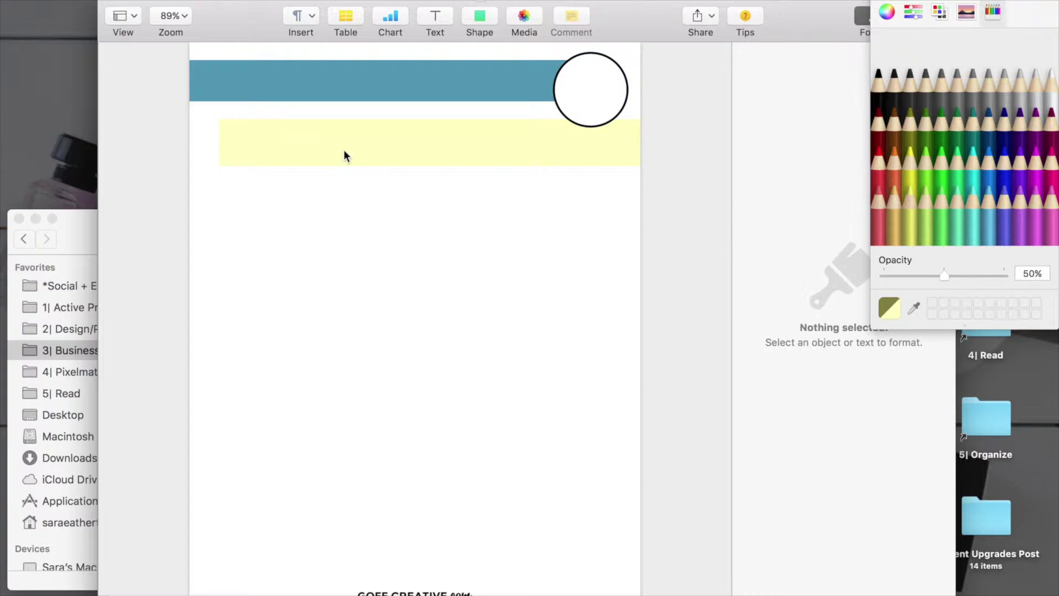
{"action": "left_click_drag", "start_coordinate": [371, 149], "coordinate": [371, 141]}
{"action": "left_click", "coordinate": [364, 199]}
Add a tall rectangular column below the yellow bar, aligned with its left edge, and fill it with Silver
{"action": "left_click", "coordinate": [480, 16]}
{"action": "left_click", "coordinate": [429, 127]}
{"action": "left_click_drag", "start_coordinate": [394, 306], "coordinate": [342, 224]}
{"action": "left_click_drag", "start_coordinate": [280, 255], "coordinate": [272, 578]}
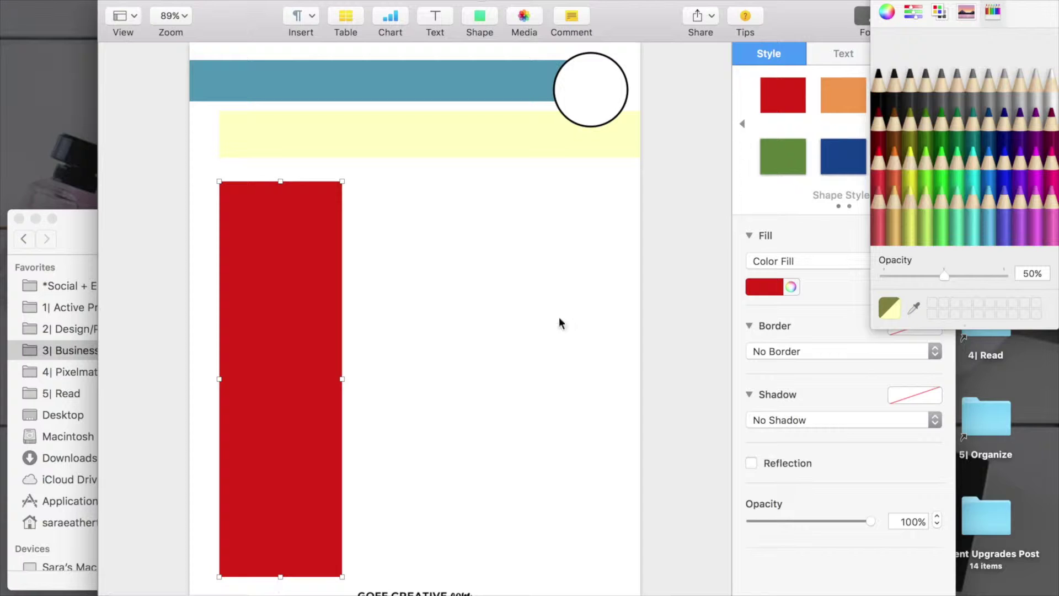
{"action": "left_click", "coordinate": [1023, 90]}
{"action": "left_click", "coordinate": [533, 263]}
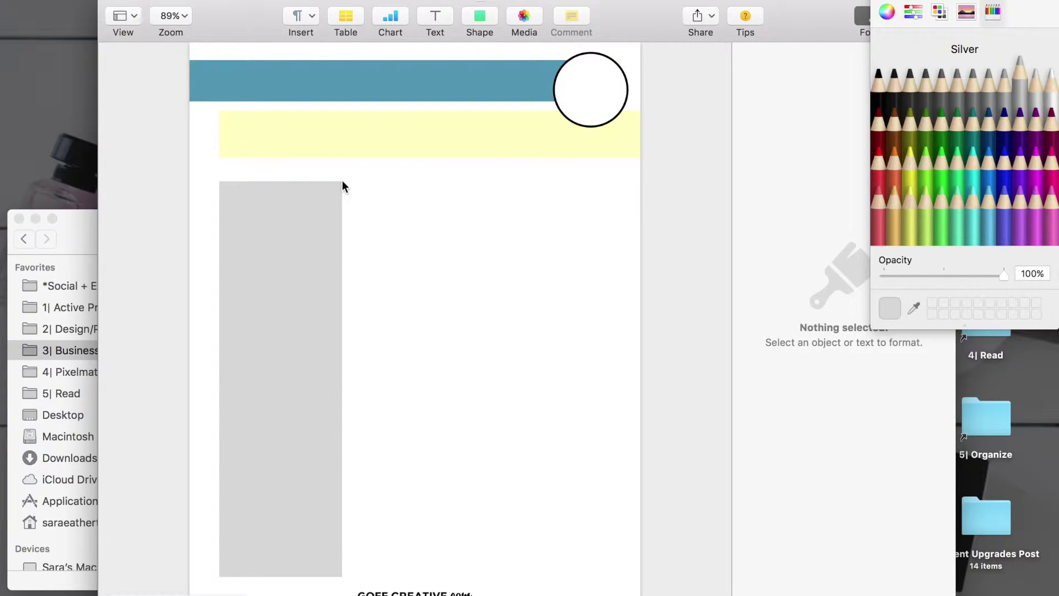
Add a wide rectangle to the right of the gray column, aligned with its top edge, and fill it with Mercury
{"action": "left_click", "coordinate": [478, 18]}
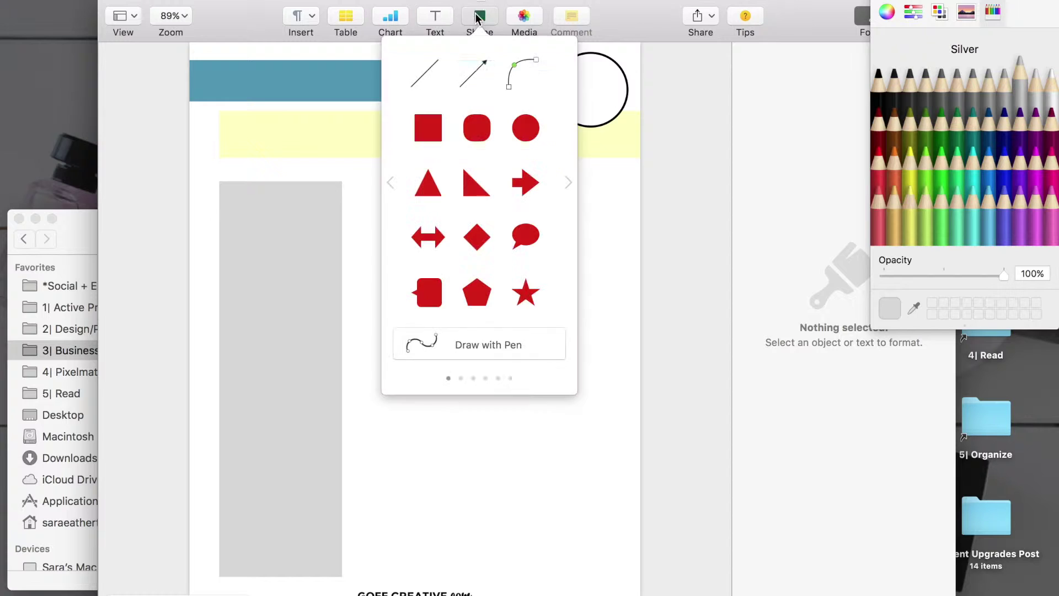
{"action": "left_click", "coordinate": [428, 139]}
{"action": "left_click_drag", "start_coordinate": [402, 315], "coordinate": [607, 219]}
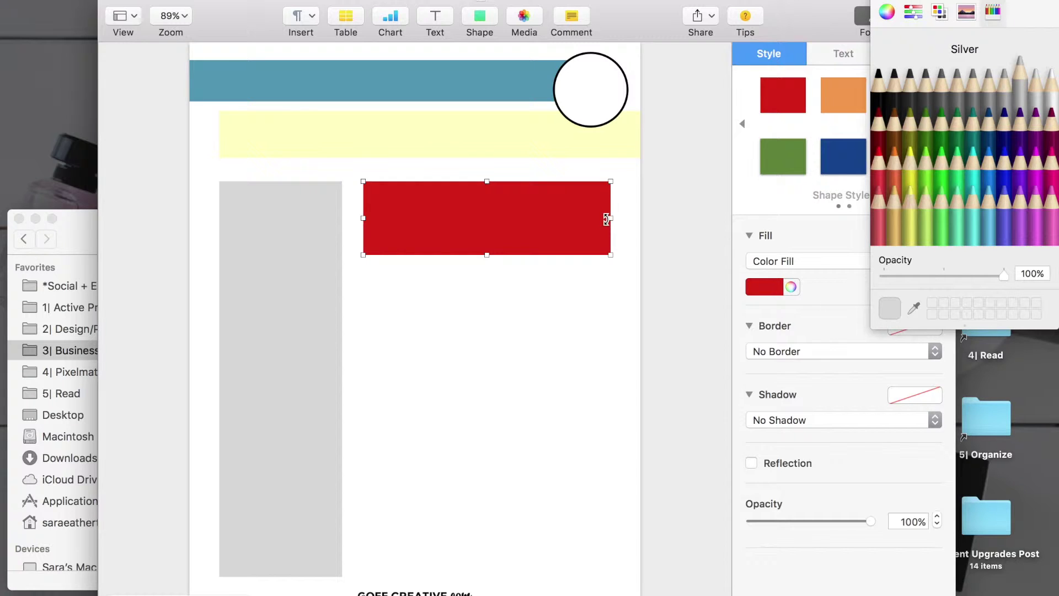
{"action": "left_click", "coordinate": [1043, 90]}
{"action": "left_click", "coordinate": [498, 306]}
Duplicate the Mercury rectangle and stack the copies evenly beneath it to form four boxes
{"action": "left_click", "coordinate": [419, 195]}
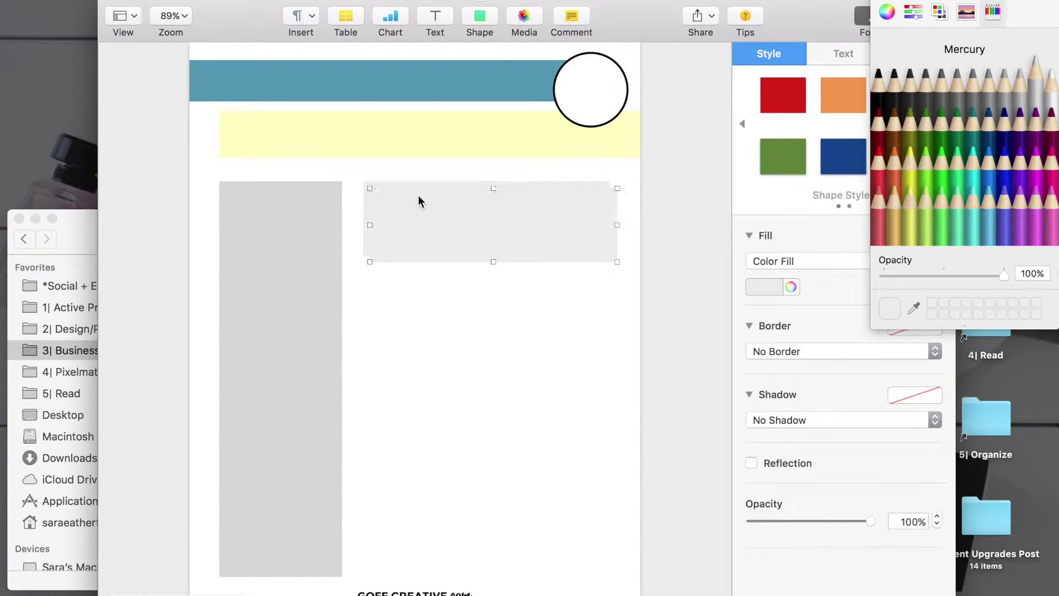
{"action": "left_click_drag", "start_coordinate": [418, 195], "coordinate": [419, 201]}
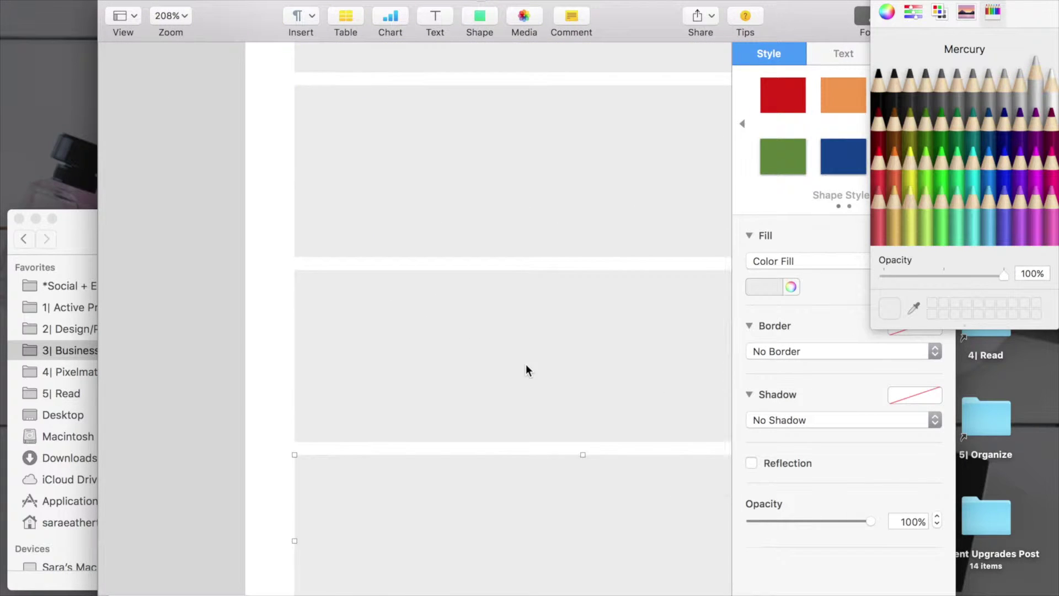
{"action": "left_click_drag", "start_coordinate": [526, 370], "coordinate": [527, 371]}
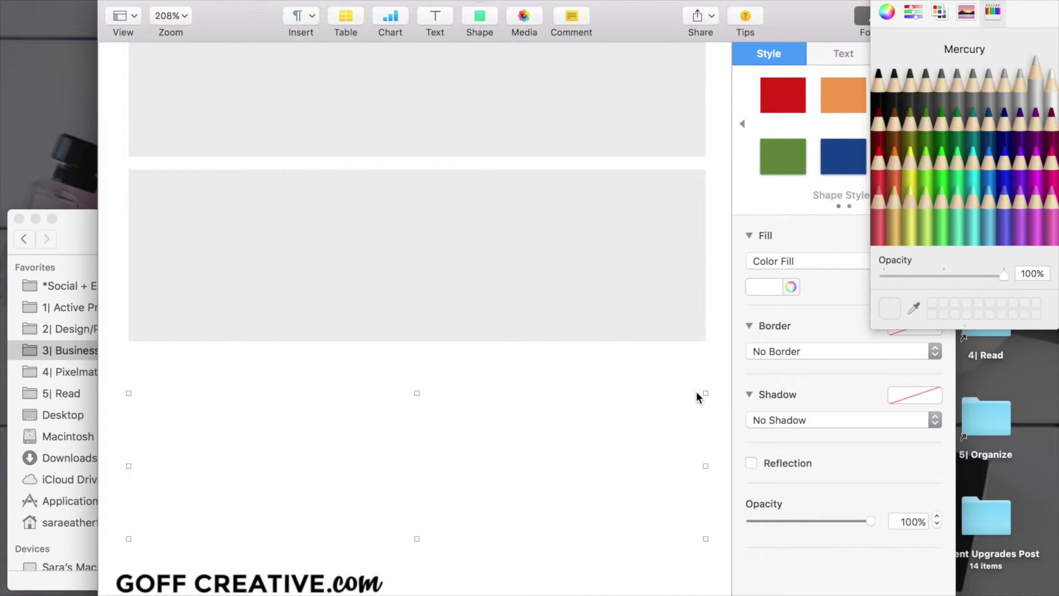
Give the white box above the logo a 2 pt black line border
{"action": "left_click", "coordinate": [796, 351]}
{"action": "left_click", "coordinate": [796, 367]}
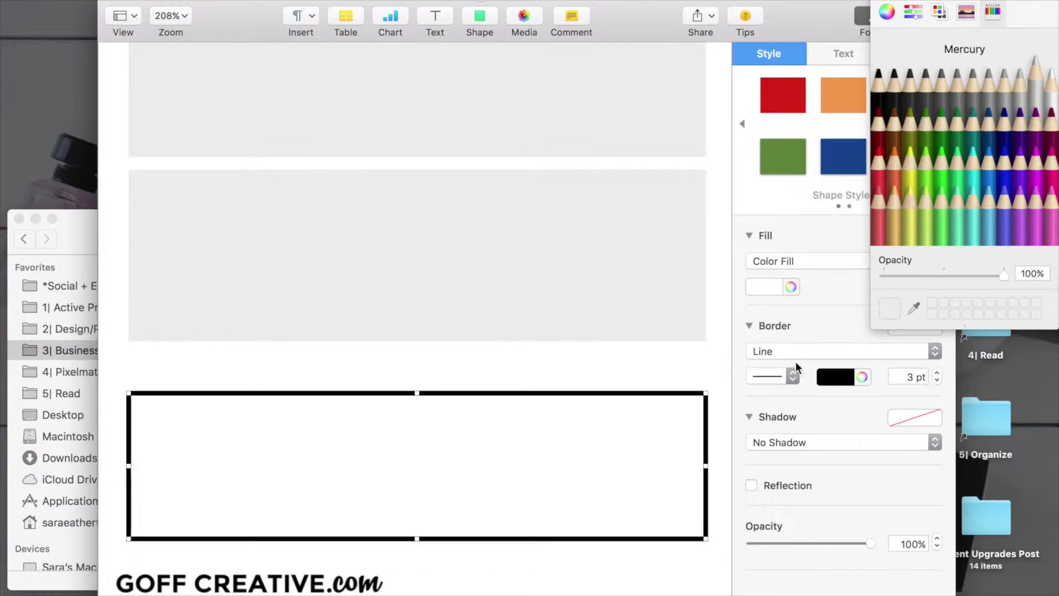
{"action": "scroll", "coordinate": [461, 390], "scroll_direction": "down", "scroll_amount": 5}
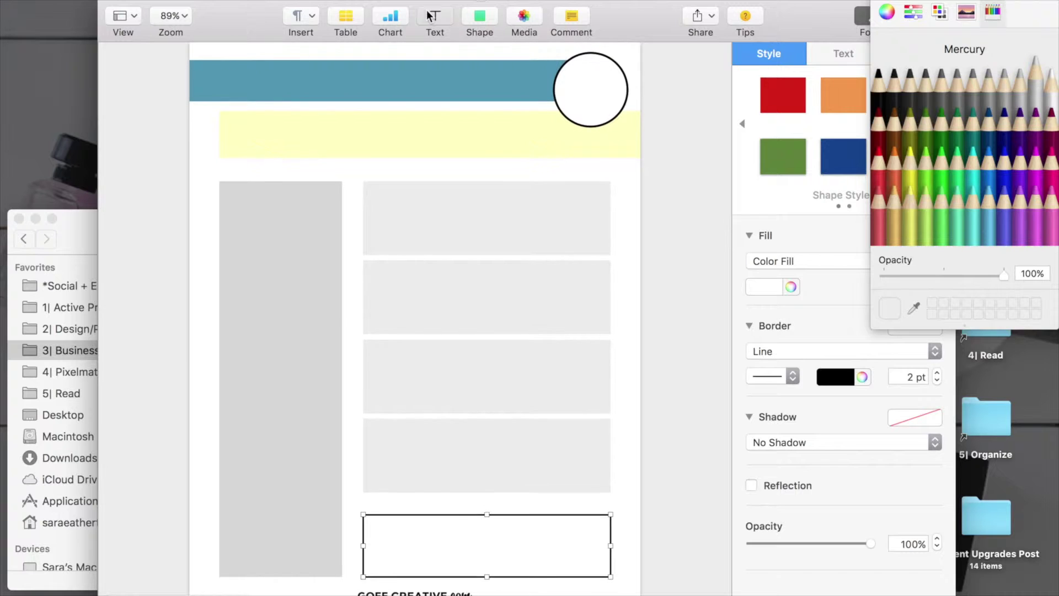
Add a text box reading "THE ULTIMATE BLOG POST CHECKLIST" in white 20 pt Avenir Next, centered horizontally and vertically
{"action": "left_click", "coordinate": [431, 15]}
{"action": "left_click", "coordinate": [907, 265]}
{"action": "left_click", "coordinate": [833, 362]}
{"action": "left_click", "coordinate": [820, 355]}
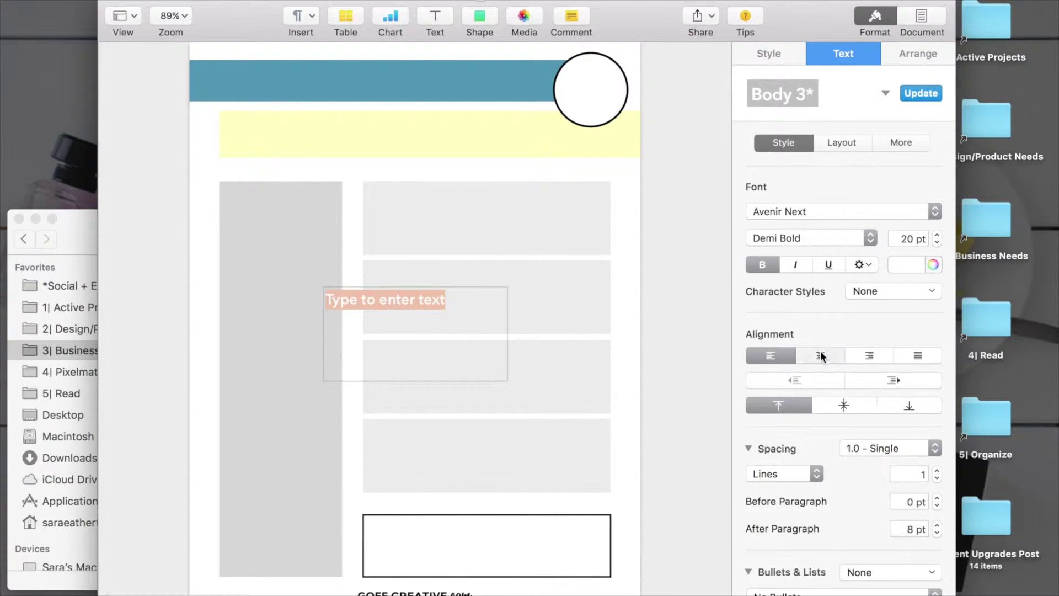
{"action": "left_click", "coordinate": [844, 406]}
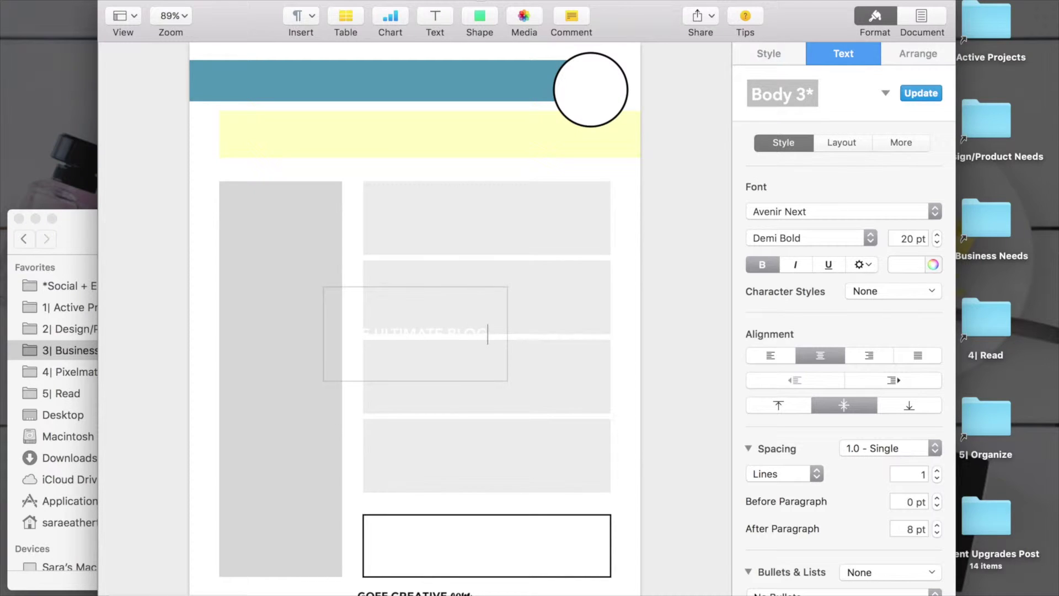
Set the title text to Medium weight and make "BLOG POST CHECKLIST" Bold
{"action": "left_click_drag", "start_coordinate": [474, 342], "coordinate": [343, 321]}
{"action": "left_click", "coordinate": [817, 238]}
{"action": "left_click", "coordinate": [789, 133]}
{"action": "left_click_drag", "start_coordinate": [476, 345], "coordinate": [449, 326]}
{"action": "left_click", "coordinate": [805, 239]}
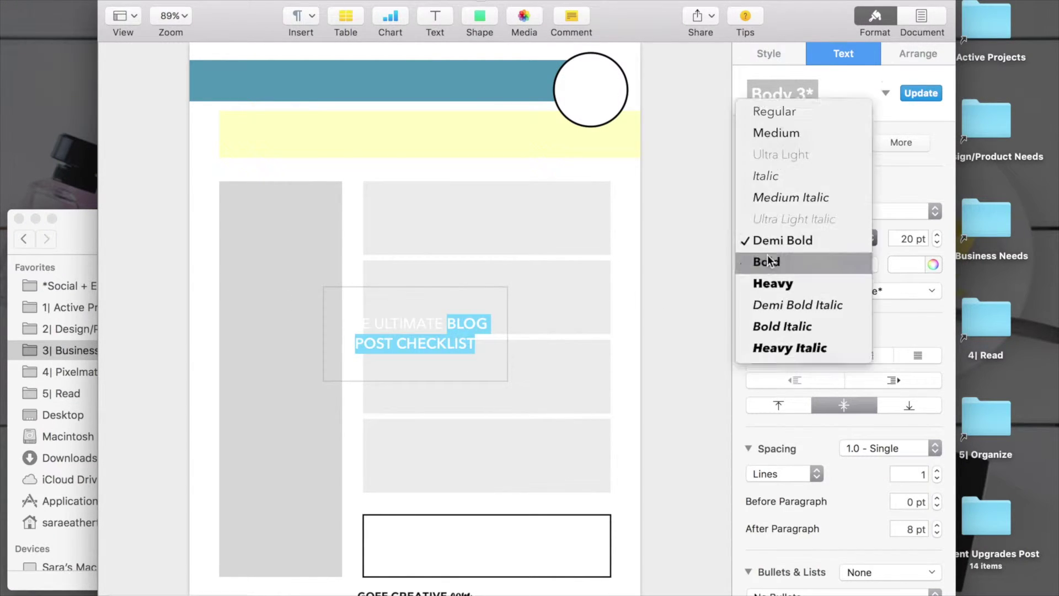
{"action": "left_click", "coordinate": [769, 261]}
Widen the title text box so it fits on one line and place it on the blue header bar
{"action": "left_click", "coordinate": [310, 358]}
{"action": "left_click", "coordinate": [383, 349]}
{"action": "left_click_drag", "start_coordinate": [323, 334], "coordinate": [199, 335]}
{"action": "left_click_drag", "start_coordinate": [343, 332], "coordinate": [414, 90]}
{"action": "scroll", "coordinate": [414, 90], "scroll_direction": "down", "scroll_amount": 3}
{"action": "left_click_drag", "start_coordinate": [406, 48], "coordinate": [373, 89]}
{"action": "scroll", "coordinate": [404, 83], "scroll_direction": "up", "scroll_amount": 3}
Add a text box reading "POST TITLE:" at the upper-left corner of the yellow bar
{"action": "left_click", "coordinate": [369, 142]}
{"action": "left_click", "coordinate": [369, 141]}
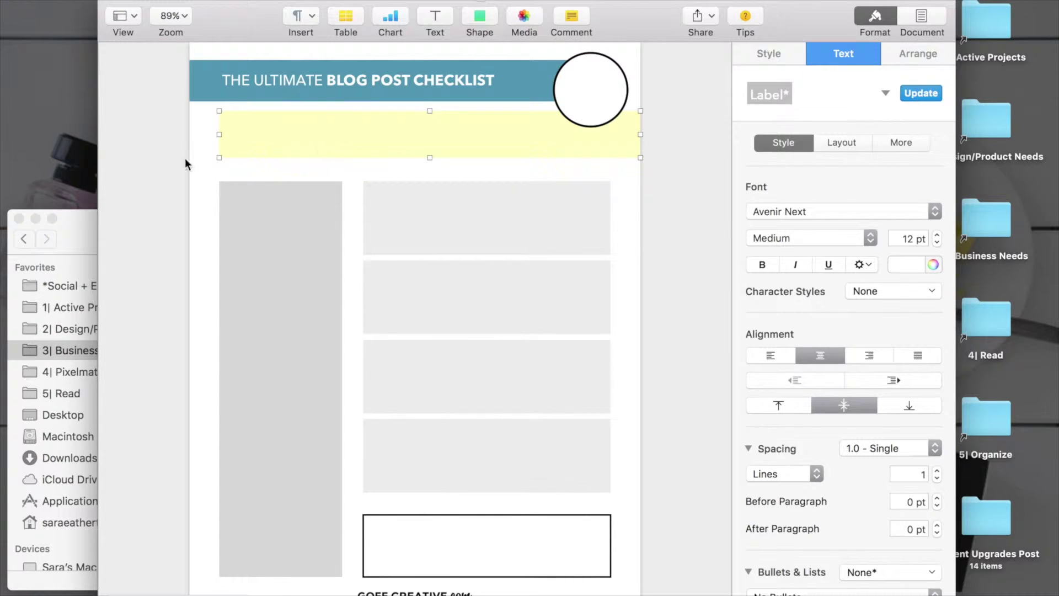
{"action": "left_click", "coordinate": [435, 17]}
{"action": "left_click_drag", "start_coordinate": [347, 301], "coordinate": [250, 122]}
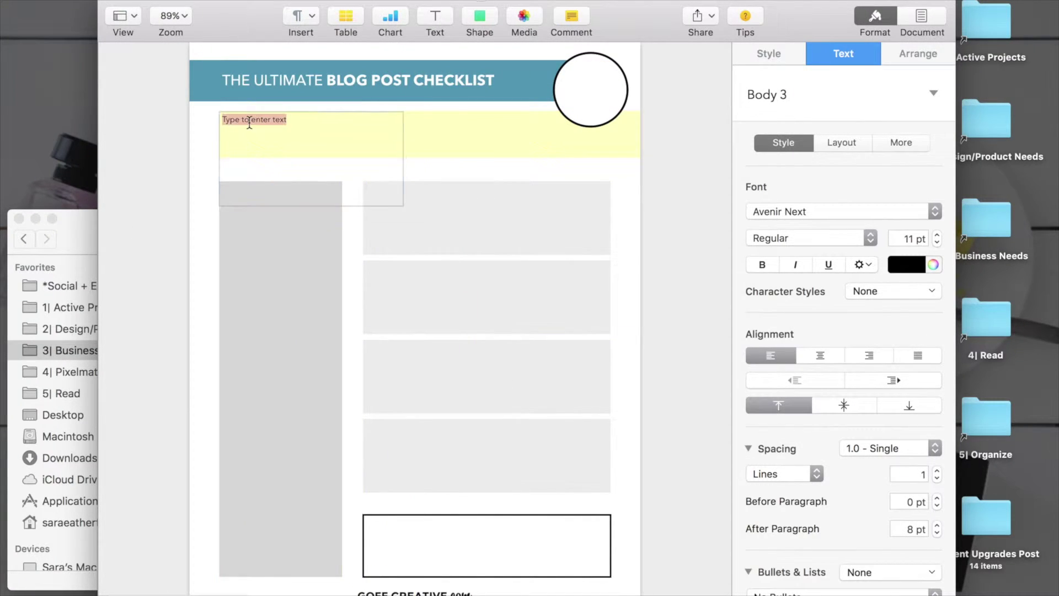
{"action": "type", "text": "POST TITLE:"}
Shrink the "POST TITLE:" text box to fit within the yellow bar and offset it slightly from the bar's corner
{"action": "scroll", "coordinate": [201, 331], "scroll_direction": "up", "scroll_amount": 5}
{"action": "left_click_drag", "start_coordinate": [407, 459], "coordinate": [409, 303]}
{"action": "left_click", "coordinate": [282, 242]}
{"action": "left_click_drag", "start_coordinate": [283, 243], "coordinate": [291, 250]}
{"action": "scroll", "coordinate": [291, 250], "scroll_direction": "down", "scroll_amount": 3}
Set the "POST TITLE:" label's font weight to Medium
{"action": "left_click", "coordinate": [757, 237]}
{"action": "left_click", "coordinate": [759, 267]}
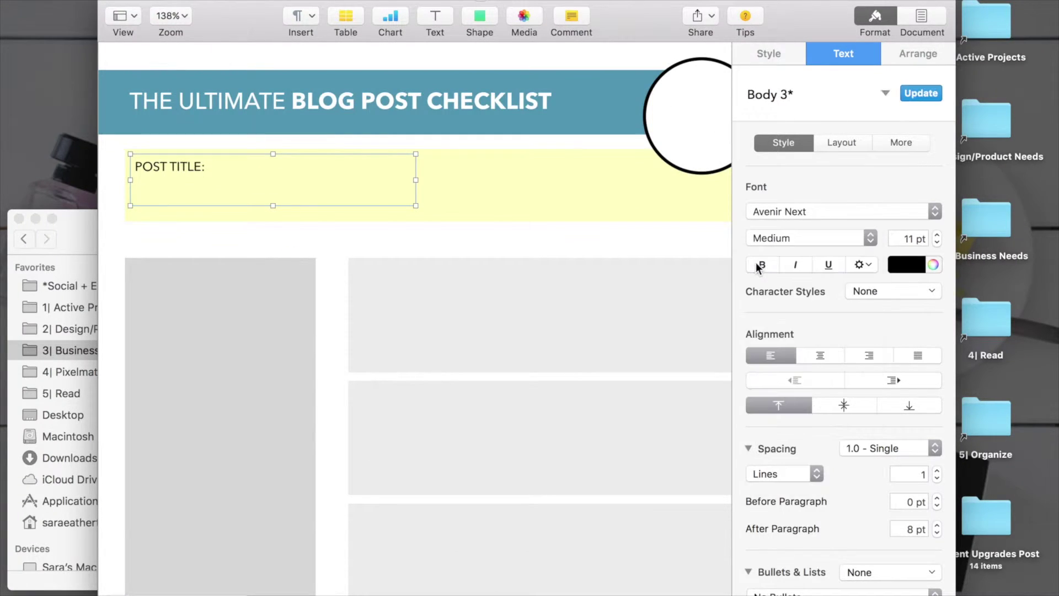
{"action": "left_click", "coordinate": [503, 304]}
{"action": "scroll", "coordinate": [503, 304], "scroll_direction": "down", "scroll_amount": 3}
Add a "DATE DUE:" text label, narrow its box, and place it tilted clockwise inside the top of the circle
{"action": "left_click", "coordinate": [435, 22]}
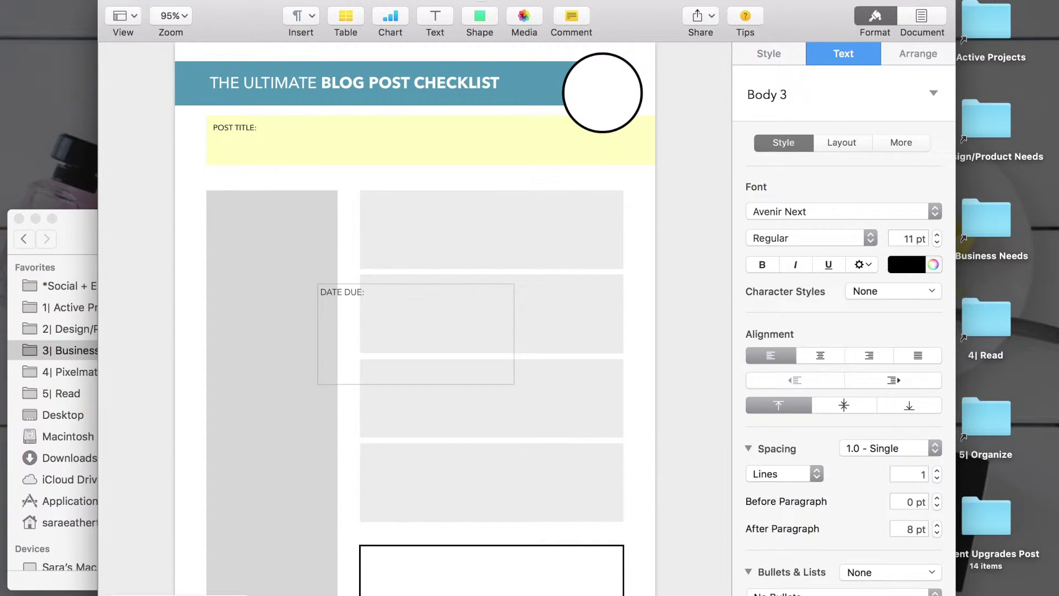
{"action": "key", "text": "super+bar"}
{"action": "left_click", "coordinate": [514, 334]}
{"action": "left_click_drag", "start_coordinate": [515, 334], "coordinate": [403, 334]}
{"action": "left_click_drag", "start_coordinate": [360, 385], "coordinate": [620, 62]}
{"action": "left_click", "coordinate": [615, 192]}
{"action": "scroll", "coordinate": [615, 192], "scroll_direction": "down", "scroll_amount": 1}
{"action": "left_click", "coordinate": [614, 59]}
{"action": "left_click_drag", "start_coordinate": [646, 100], "coordinate": [642, 101]}
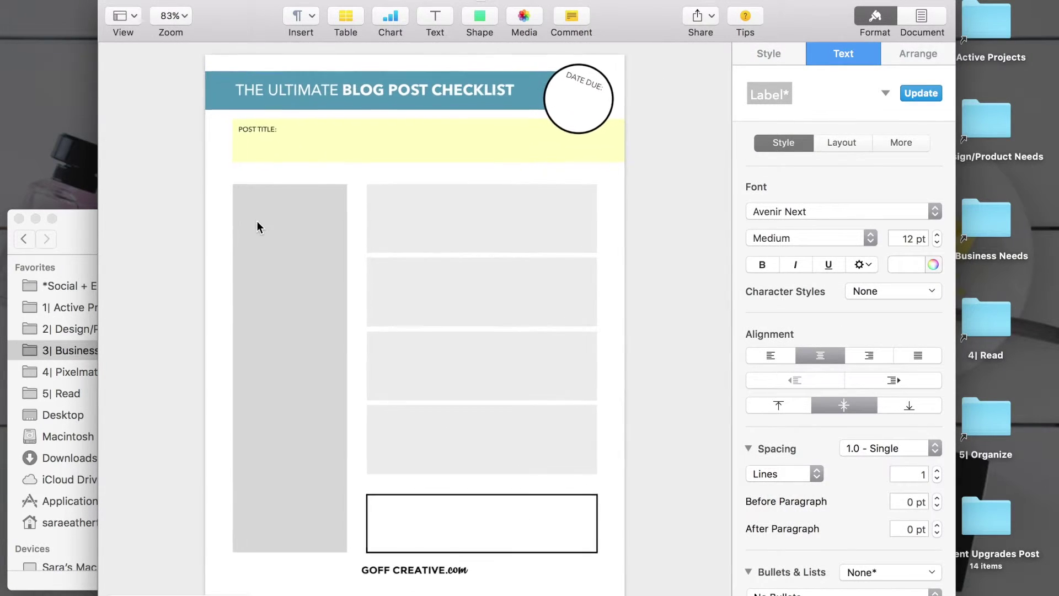
Add a bold "RESEARCH" text box directly above the first light-grey section box and reduce the text box's height
{"action": "scroll", "coordinate": [257, 227], "scroll_direction": "down", "scroll_amount": 1}
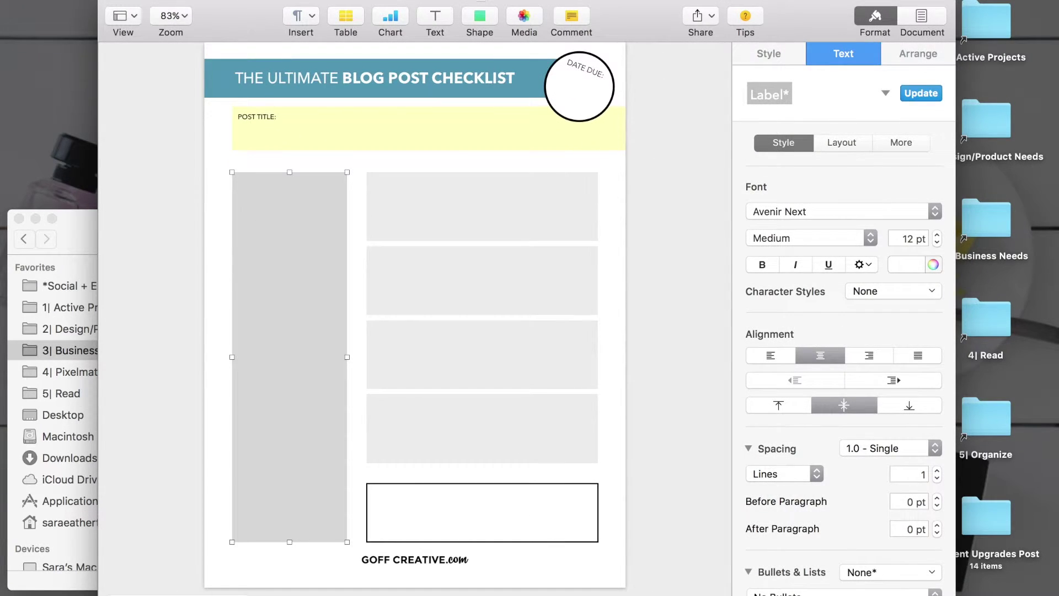
{"action": "left_click", "coordinate": [435, 21]}
{"action": "left_click_drag", "start_coordinate": [366, 287], "coordinate": [394, 180]}
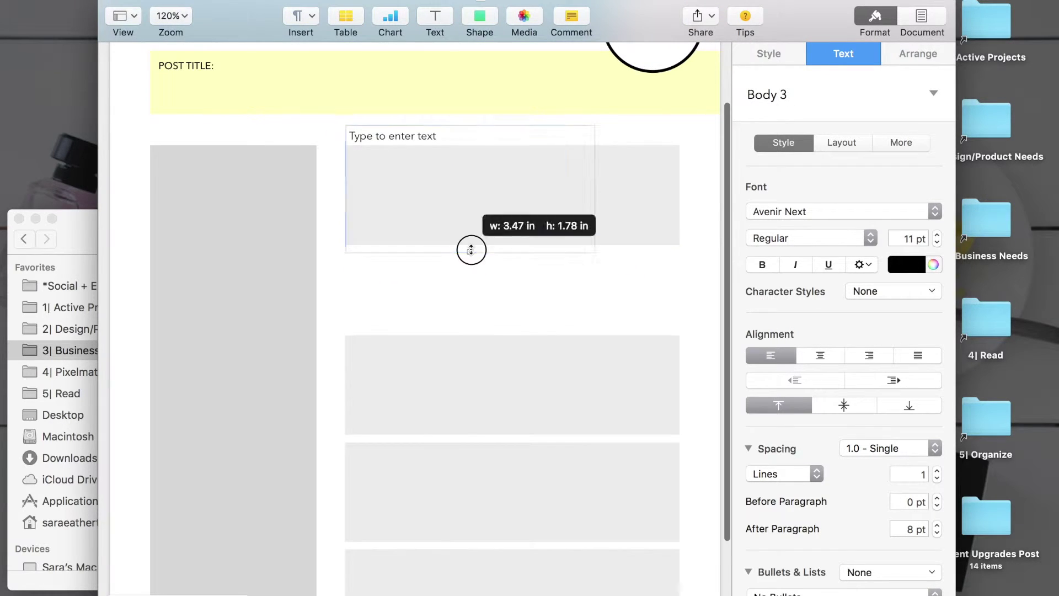
{"action": "left_click", "coordinate": [418, 136]}
{"action": "key", "text": "super+b"}
{"action": "type", "text": "RES"}
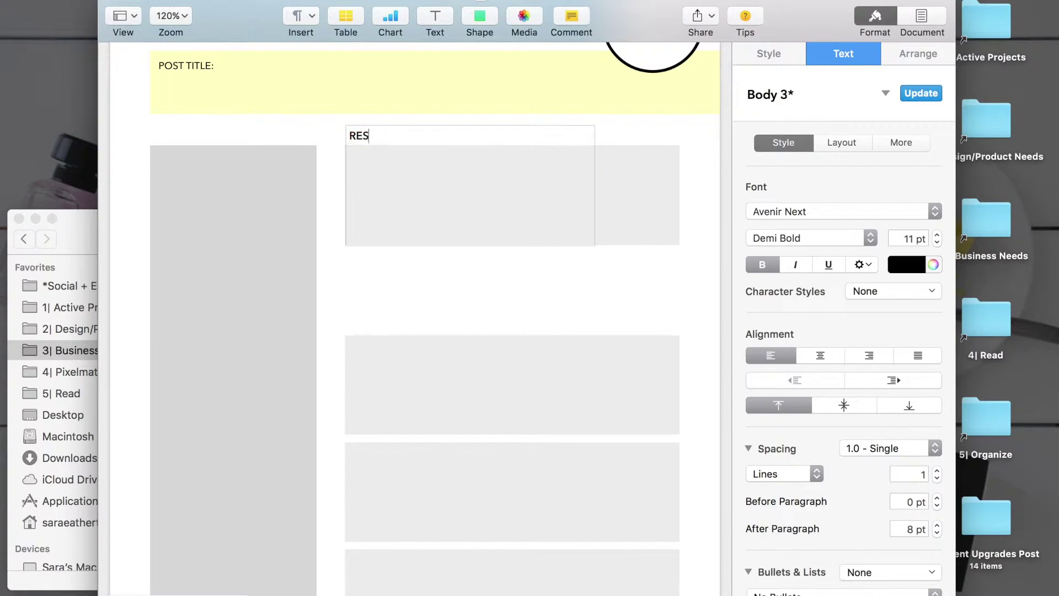
{"action": "left_click", "coordinate": [464, 258]}
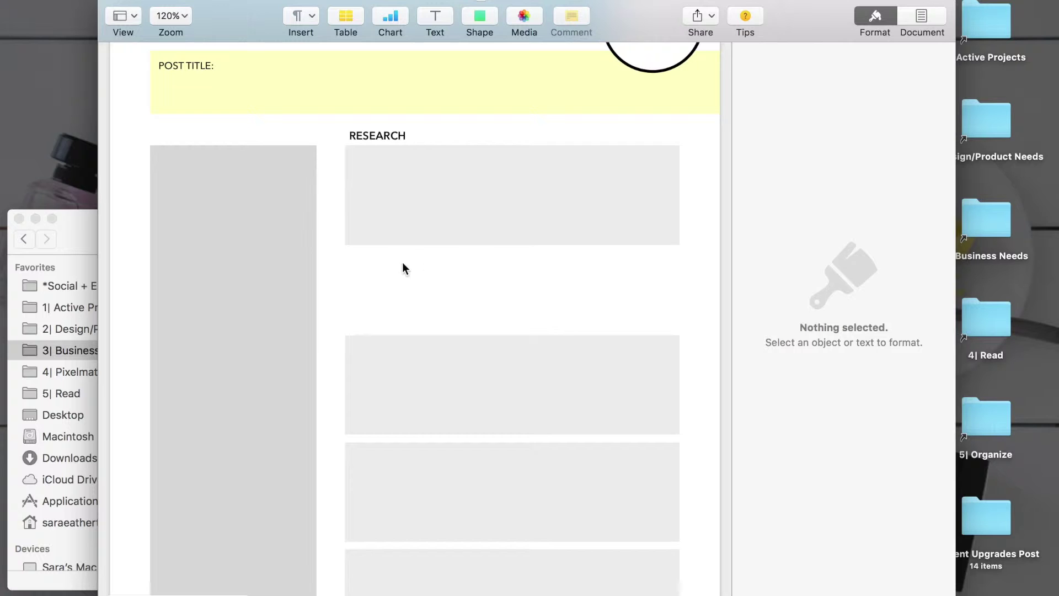
{"action": "left_click", "coordinate": [388, 137]}
{"action": "left_click_drag", "start_coordinate": [470, 244], "coordinate": [473, 152]}
Delete the three lower light-grey section boxes
{"action": "scroll", "coordinate": [498, 271], "scroll_direction": "down", "scroll_amount": 5}
{"action": "left_click", "coordinate": [474, 307]}
{"action": "left_click", "coordinate": [471, 372], "text": "shift"}
{"action": "left_click", "coordinate": [470, 435], "text": "shift"}
{"action": "key", "text": "Delete"}
Duplicate the "RESEARCH" label together with its section box and place the copy directly below the original
{"action": "left_click", "coordinate": [422, 191]}
{"action": "left_click", "coordinate": [403, 157], "text": "shift"}
{"action": "key", "text": "super+c"}
{"action": "key", "text": "super+v"}
{"action": "left_click_drag", "start_coordinate": [403, 158], "coordinate": [402, 216]}
Prefix the first section's label so it reads "STEP 1. RESEARCH"
{"action": "scroll", "coordinate": [402, 232], "scroll_direction": "up", "scroll_amount": 10}
{"action": "scroll", "coordinate": [402, 216], "scroll_direction": "down", "scroll_amount": 1}
{"action": "scroll", "coordinate": [402, 216], "scroll_direction": "up", "scroll_amount": 4}
{"action": "double_click", "coordinate": [261, 136]}
{"action": "left_click", "coordinate": [251, 132]}
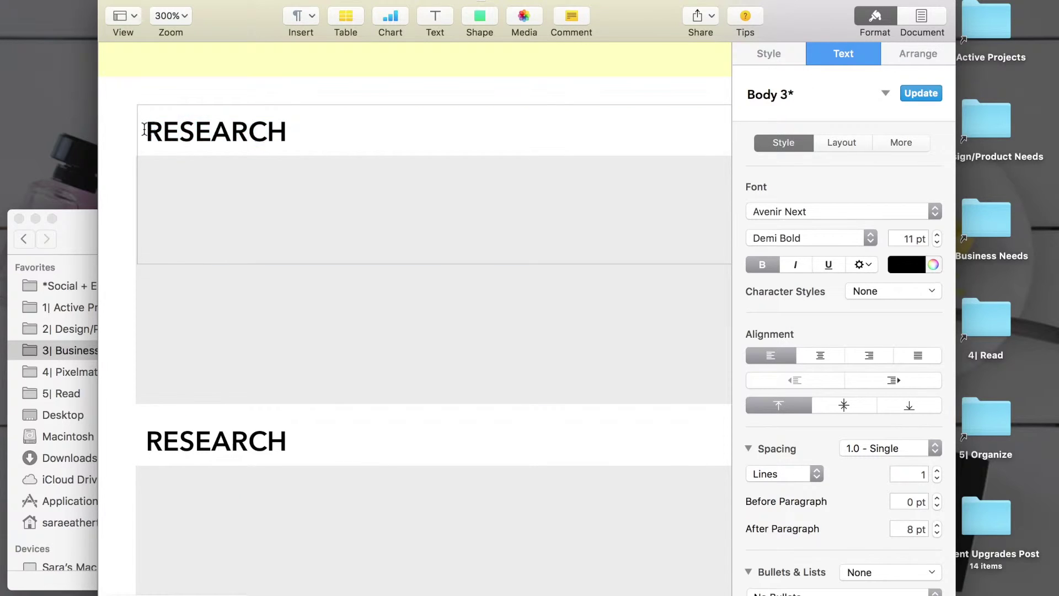
{"action": "type", "text": "STEP 1."}
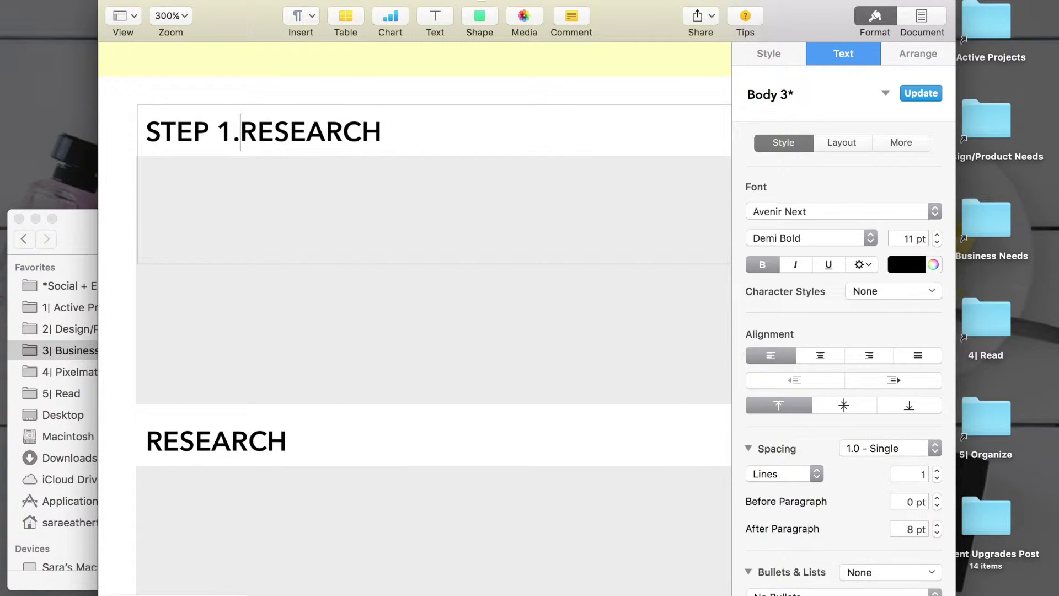
Change the duplicated section's label to "STEP 2. SUMMARIZE / OUTLINE"
{"action": "left_click", "coordinate": [189, 444]}
{"action": "double_click", "coordinate": [189, 443]}
{"action": "left_click", "coordinate": [147, 441]}
{"action": "type", "text": "STEP"}
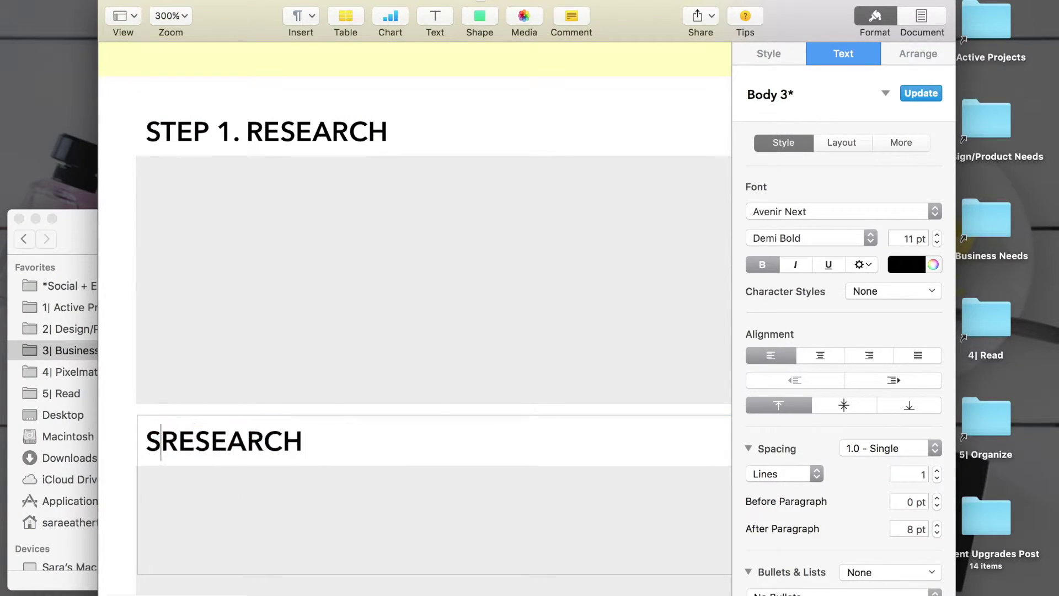
{"action": "type", "text": " 2."}
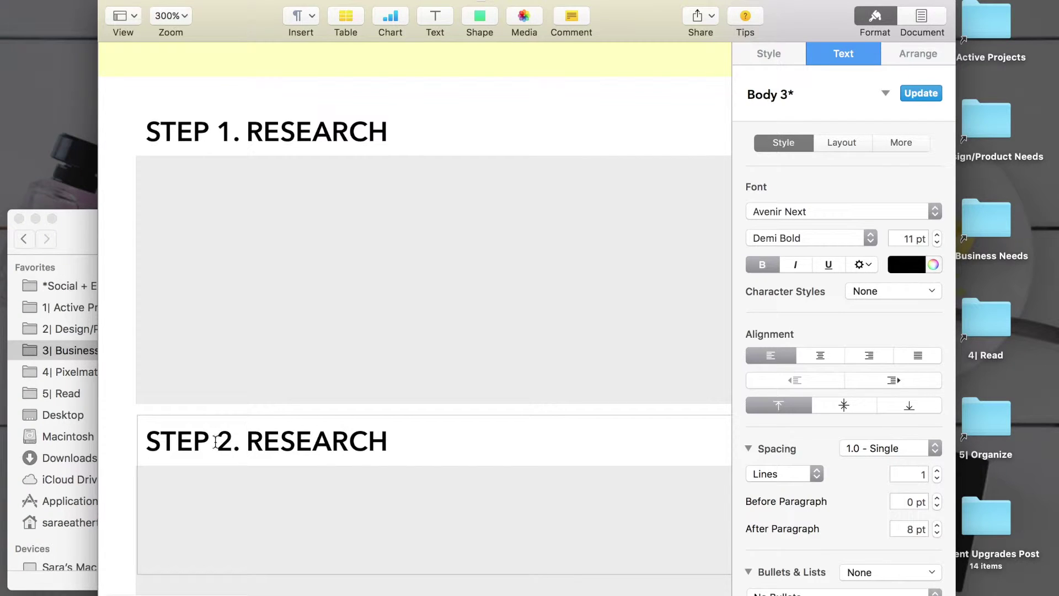
{"action": "double_click", "coordinate": [300, 450]}
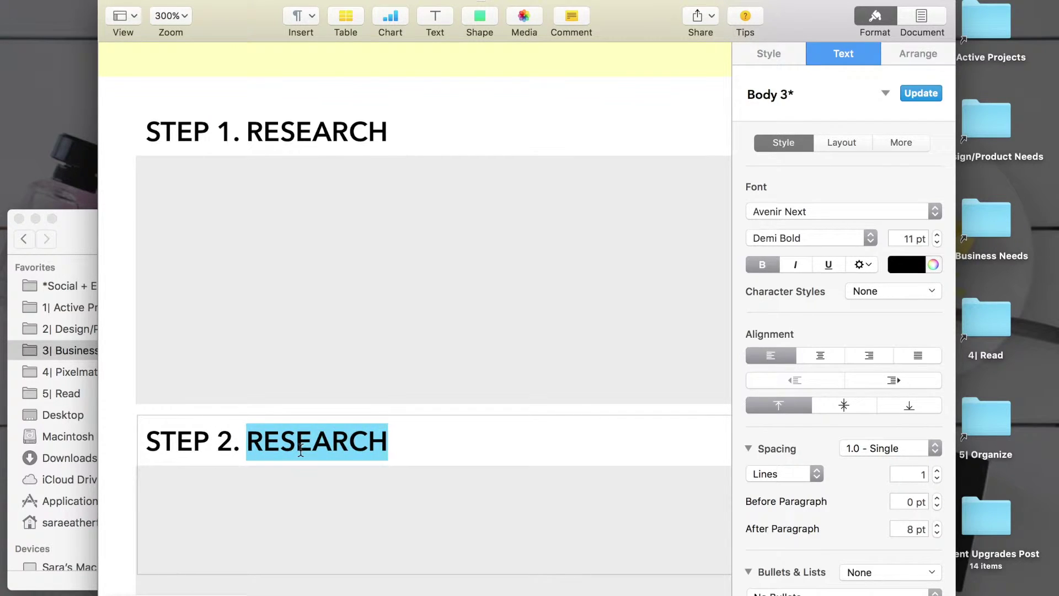
{"action": "type", "text": "SUMMARIZE / OUTLINE"}
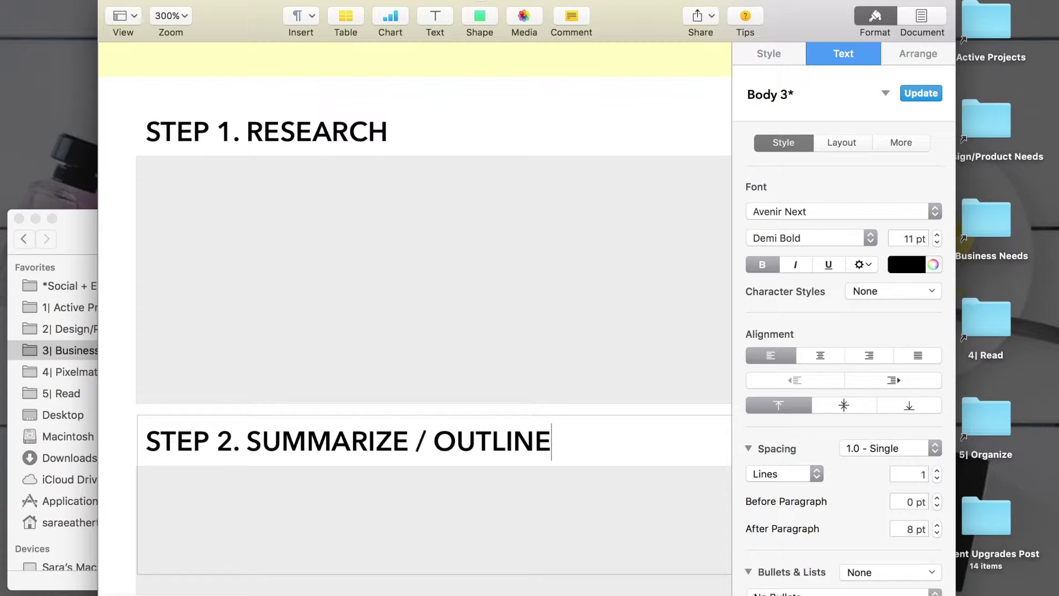
Make the Step 1 box taller and place the Step 2 label and box beneath it
{"action": "scroll", "coordinate": [422, 518], "scroll_direction": "down", "scroll_amount": 5}
{"action": "left_click", "coordinate": [435, 468]}
{"action": "left_click_drag", "start_coordinate": [435, 468], "coordinate": [432, 376]}
{"action": "left_click", "coordinate": [499, 289]}
{"action": "left_click_drag", "start_coordinate": [501, 298], "coordinate": [501, 354]}
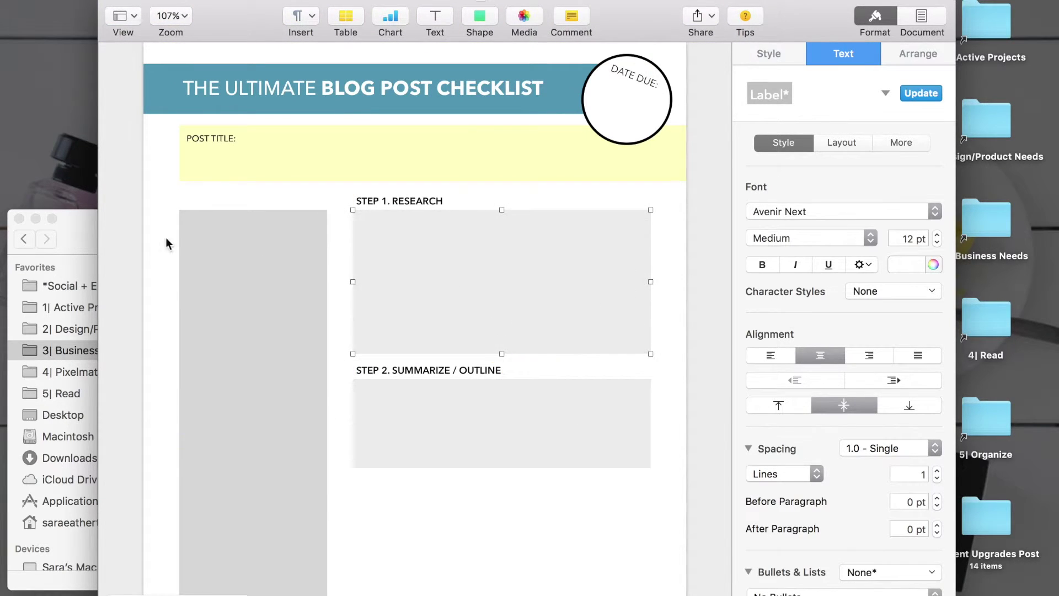
Swap the two columns so the Step 1 and Step 2 sections sit on the left and the dark-grey column on the right
{"action": "scroll", "coordinate": [218, 252], "scroll_direction": "down", "scroll_amount": 5}
{"action": "left_click_drag", "start_coordinate": [551, 127], "coordinate": [415, 220]}
{"action": "left_click_drag", "start_coordinate": [440, 171], "coordinate": [348, 168]}
{"action": "scroll", "coordinate": [350, 173], "scroll_direction": "up", "scroll_amount": 5}
{"action": "scroll", "coordinate": [349, 174], "scroll_direction": "up", "scroll_amount": 4}
{"action": "left_click_drag", "start_coordinate": [346, 237], "coordinate": [344, 252]}
{"action": "scroll", "coordinate": [343, 254], "scroll_direction": "down", "scroll_amount": 5}
{"action": "left_click_drag", "start_coordinate": [328, 377], "coordinate": [540, 366]}
{"action": "left_click_drag", "start_coordinate": [473, 318], "coordinate": [467, 316]}
{"action": "left_click", "coordinate": [326, 397]}
Add the grey italic prompt "What information, images, content will you need to make this post ultra useful to your audience?" to the Step 1 box
{"action": "scroll", "coordinate": [309, 358], "scroll_direction": "down", "scroll_amount": 1}
{"action": "left_click", "coordinate": [288, 315]}
{"action": "left_click", "coordinate": [356, 188]}
{"action": "left_click", "coordinate": [355, 204]}
{"action": "left_click", "coordinate": [794, 238]}
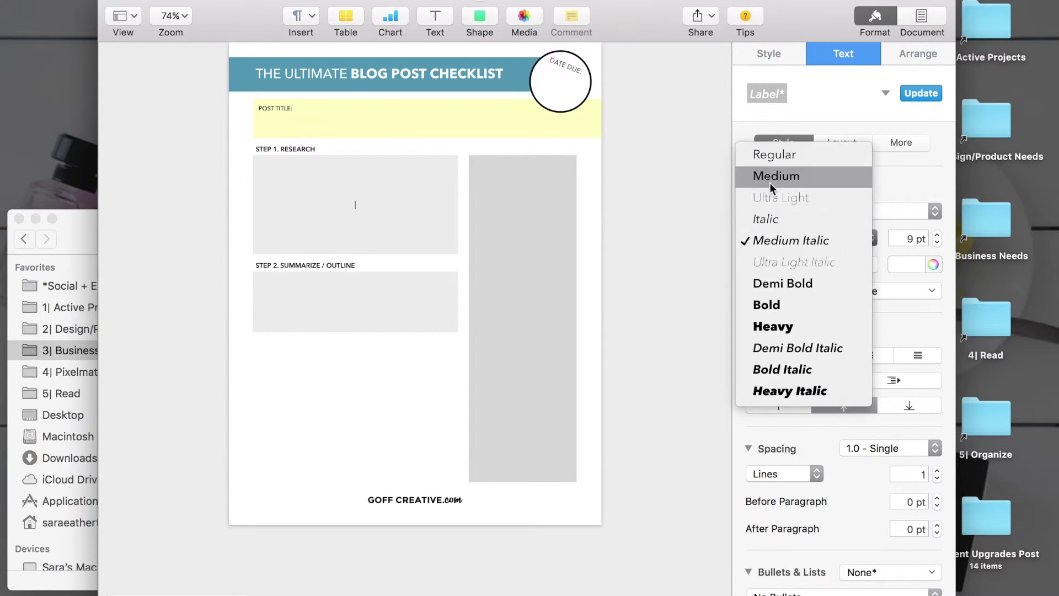
{"action": "left_click", "coordinate": [768, 259]}
{"action": "left_click", "coordinate": [907, 264]}
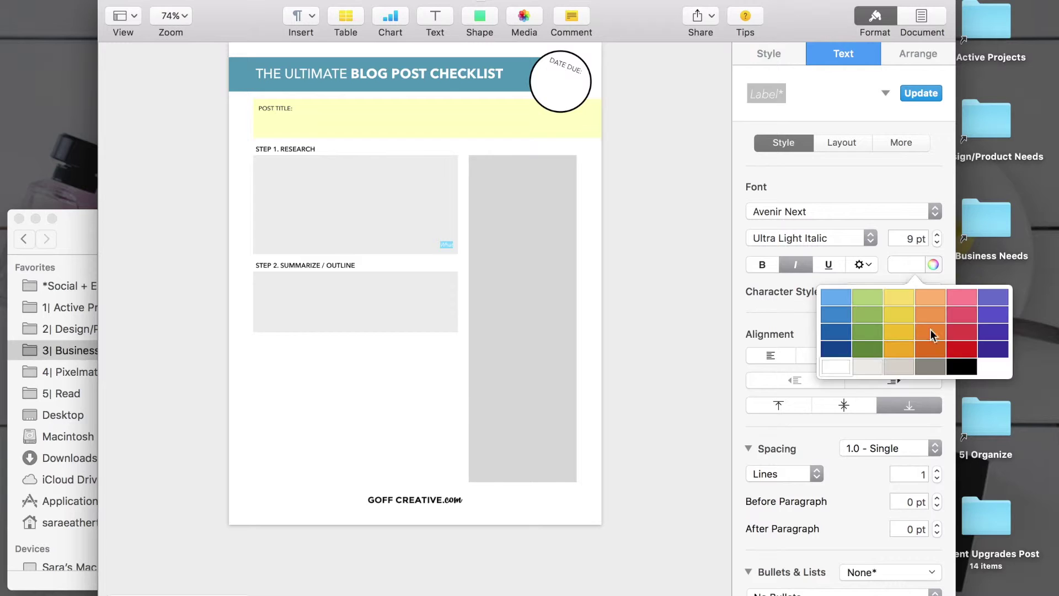
{"action": "left_click", "coordinate": [957, 366]}
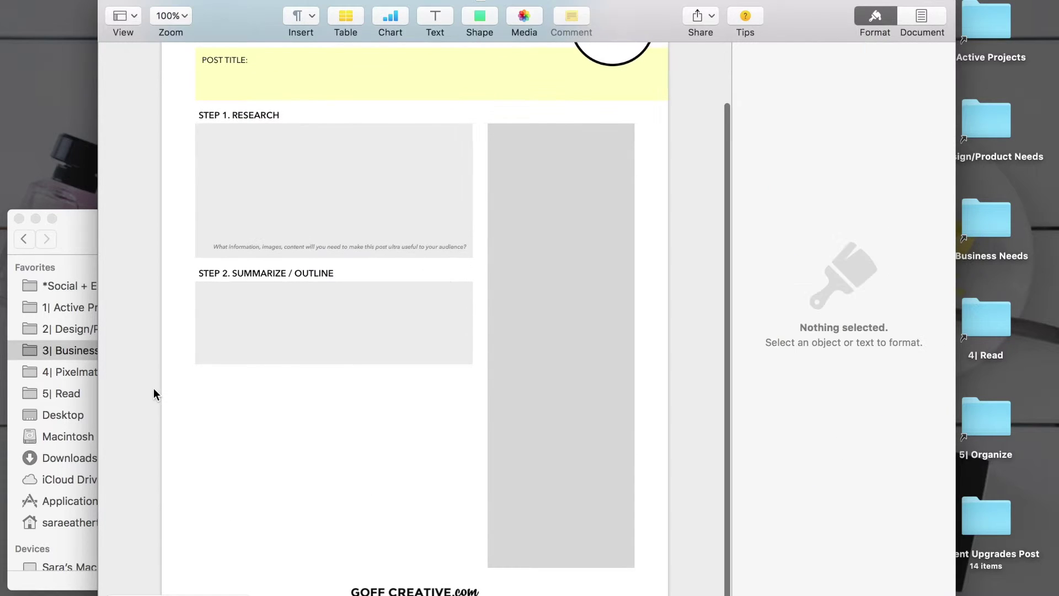
Extend the Step 2 box downward and copy the Step 1 box's prompt text into it
{"action": "left_click", "coordinate": [325, 347]}
{"action": "left_click_drag", "start_coordinate": [334, 364], "coordinate": [334, 409]}
{"action": "triple_click", "coordinate": [338, 243]}
{"action": "key", "text": "super+c"}
{"action": "left_click", "coordinate": [343, 338]}
{"action": "key", "text": "super+v"}
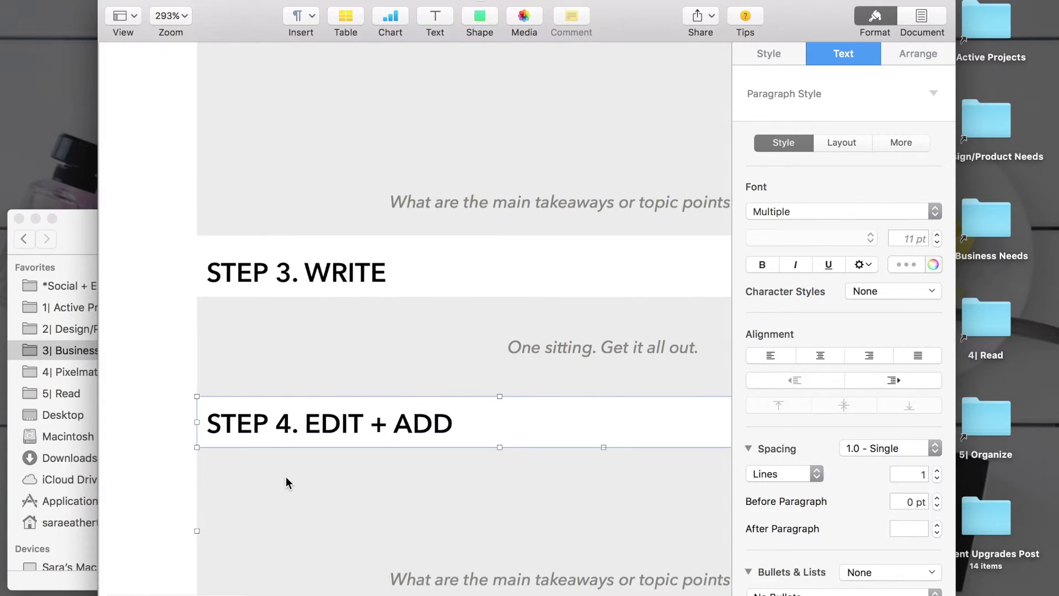
Extend the Step 4 box downward until it aligns with the lower edge of the dark-grey column
{"action": "left_click", "coordinate": [286, 488]}
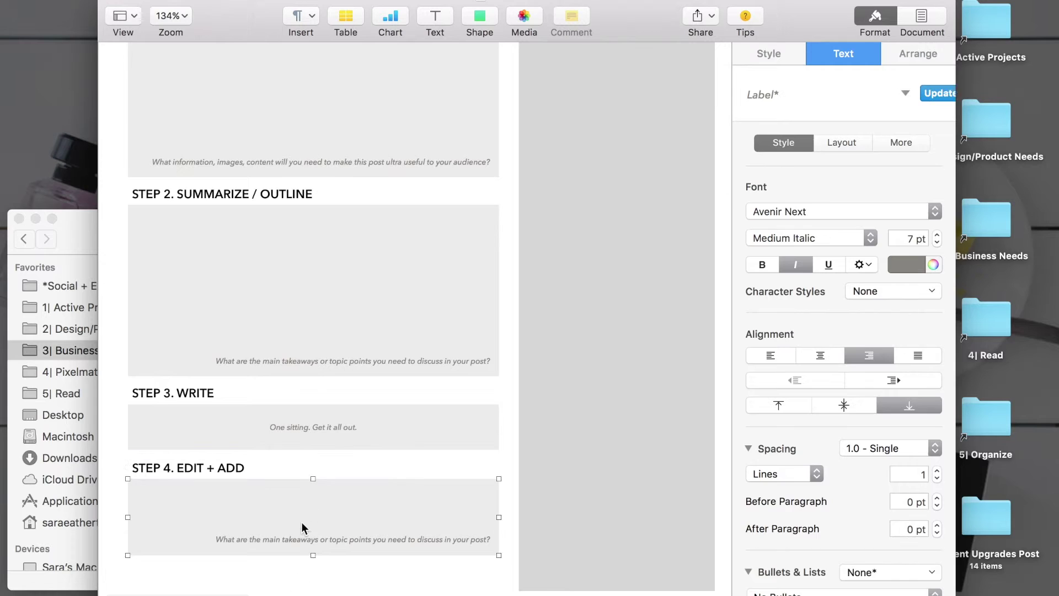
{"action": "left_click_drag", "start_coordinate": [312, 555], "coordinate": [310, 589]}
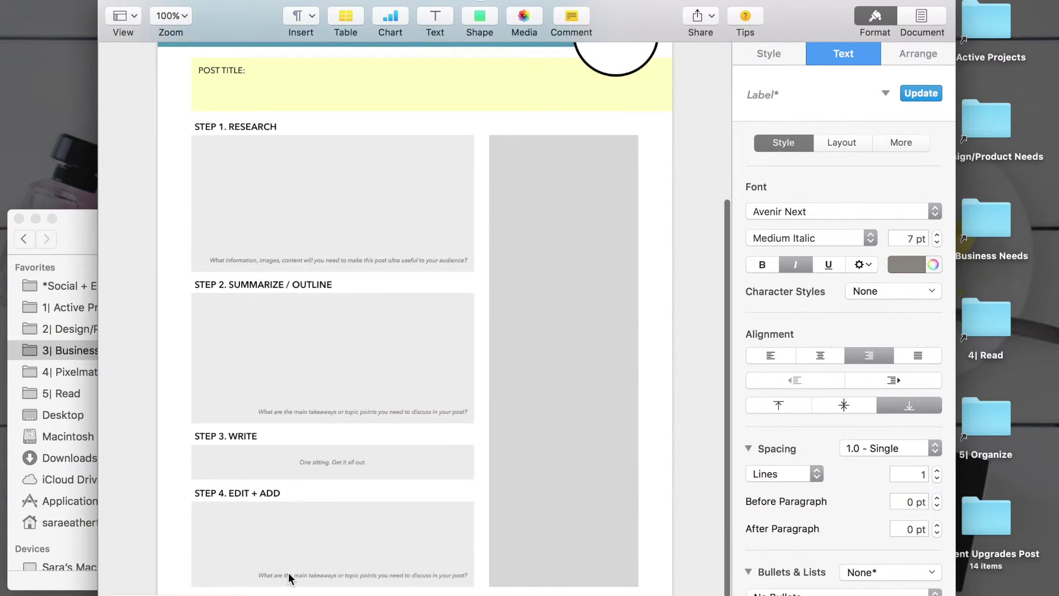
{"action": "left_click", "coordinate": [277, 186]}
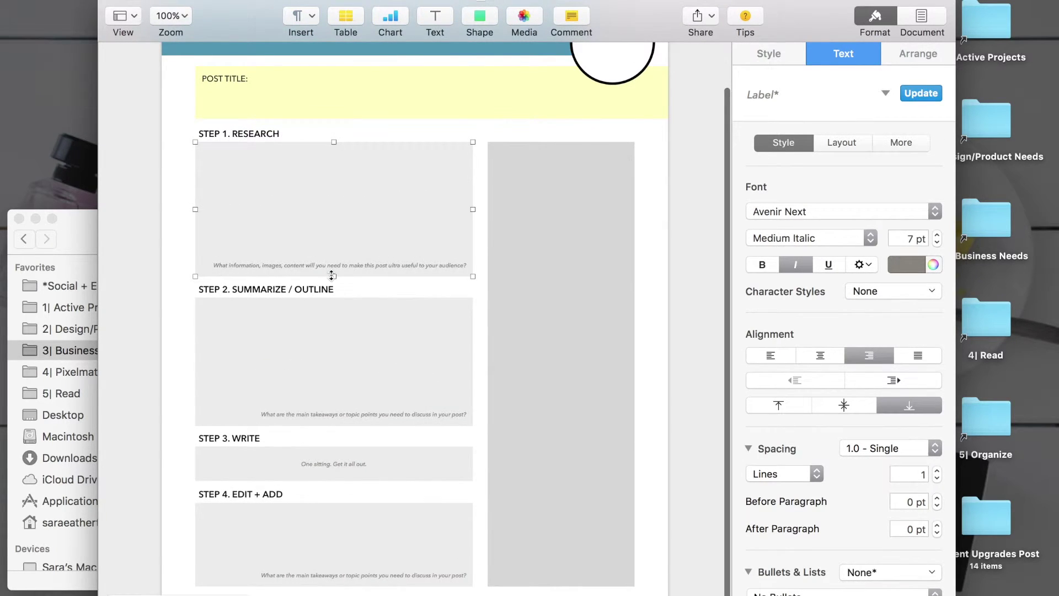
{"action": "scroll", "coordinate": [313, 235], "scroll_direction": "down", "scroll_amount": 3}
{"action": "scroll", "coordinate": [313, 235], "scroll_direction": "up", "scroll_amount": 5}
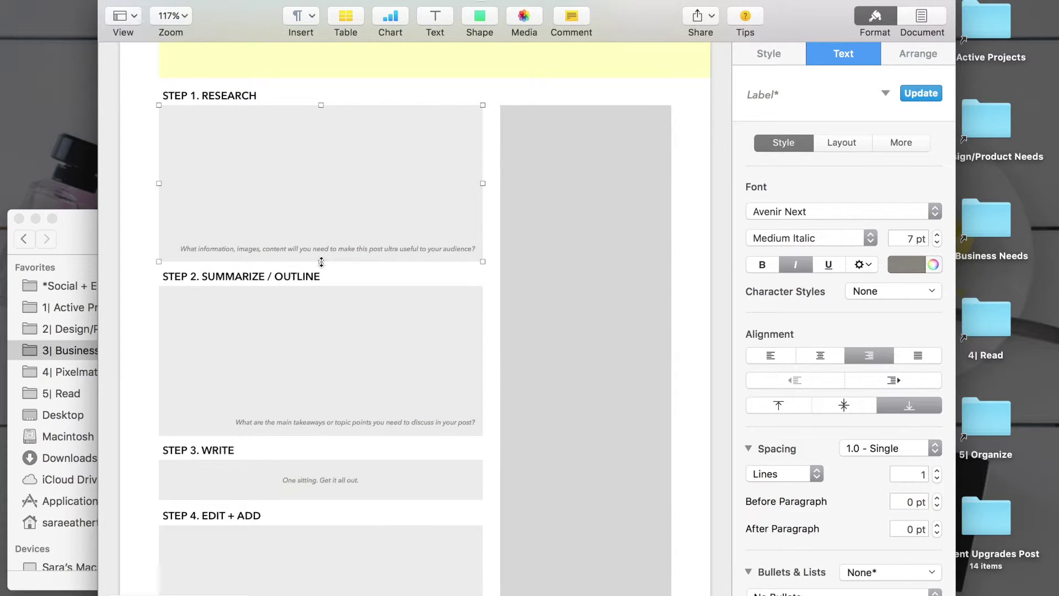
{"action": "scroll", "coordinate": [321, 262], "scroll_direction": "down", "scroll_amount": 3}
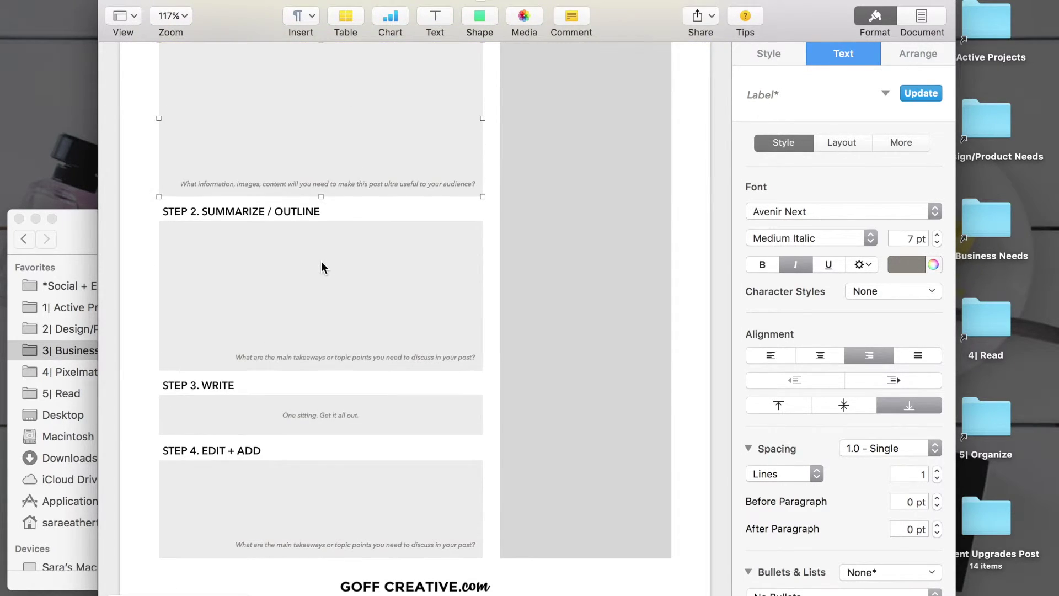
Remove the prompt text from the Step 4 box and extend the "STEP 4. EDIT + ADD" text box down over it
{"action": "double_click", "coordinate": [281, 478]}
{"action": "key", "text": "BackSpace"}
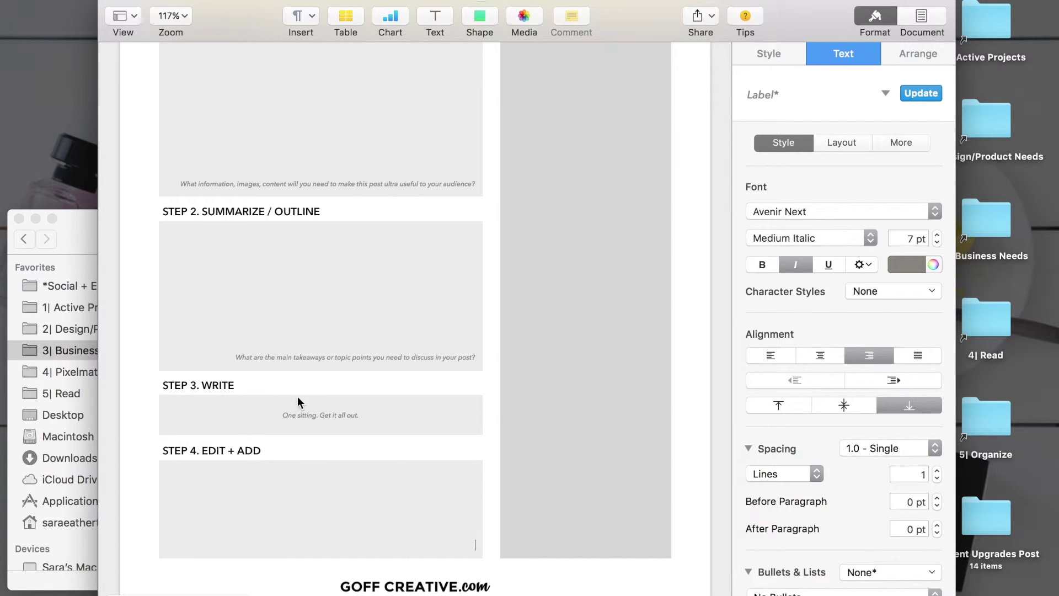
{"action": "left_click", "coordinate": [385, 450]}
{"action": "left_click_drag", "start_coordinate": [282, 459], "coordinate": [283, 558]}
Set the line below the Step 4 heading to Medium weight and insert the circle symbol from the favorite characters
{"action": "left_click", "coordinate": [796, 238]}
{"action": "left_click", "coordinate": [792, 134]}
{"action": "left_click", "coordinate": [133, 1]}
{"action": "left_click", "coordinate": [160, 435]}
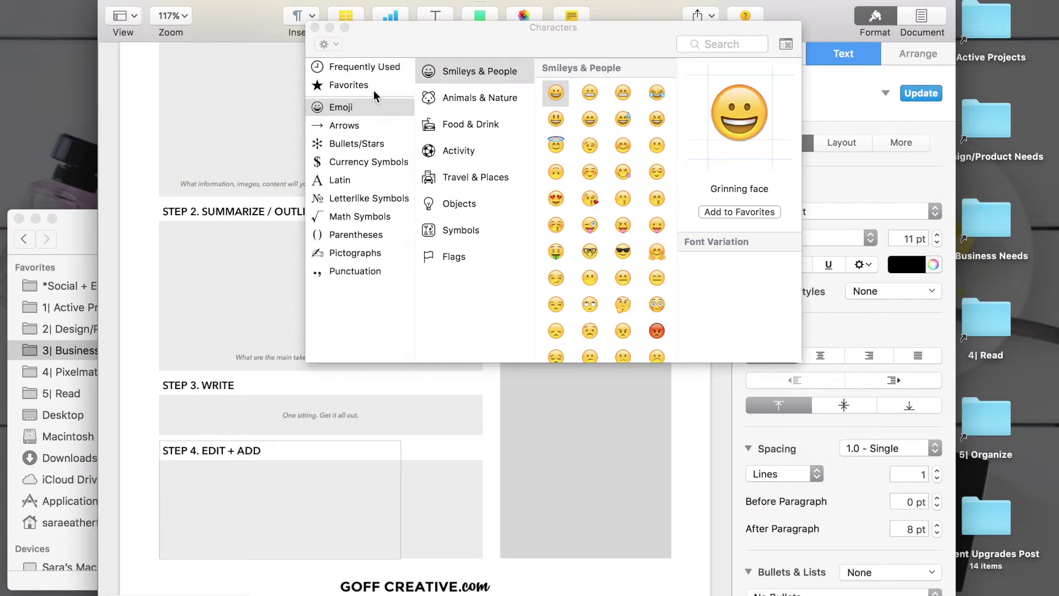
{"action": "left_click", "coordinate": [358, 85]}
{"action": "double_click", "coordinate": [465, 74]}
{"action": "left_click", "coordinate": [314, 28]}
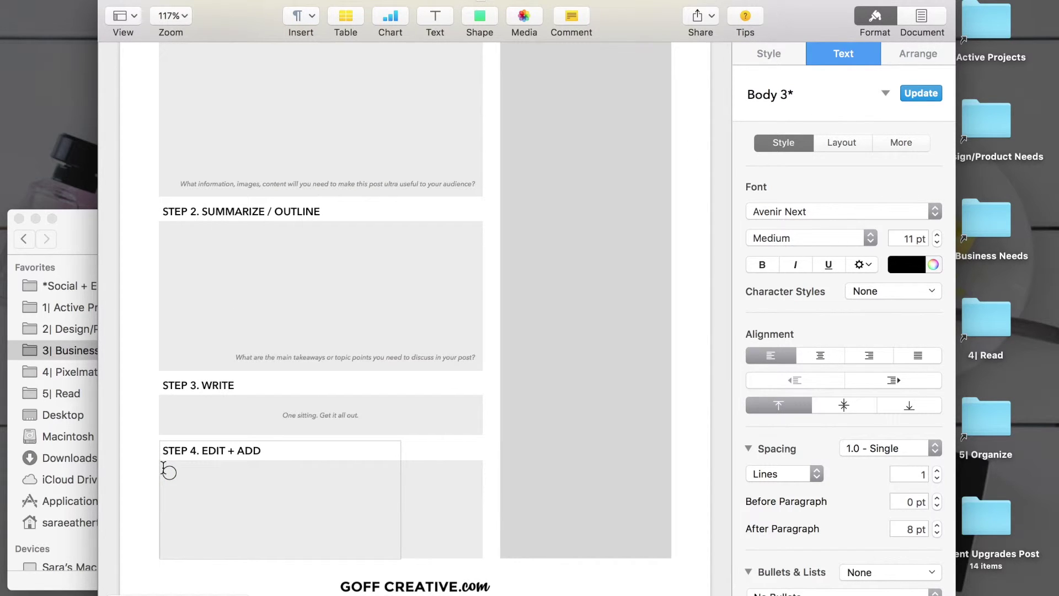
Add circle-marked items under Step 4: EDIT ROUGH DRAFT, REVIEW + INCLUDE RELATED LINKS, ADD EXAMPLES FROM OTHER'S, QUALITY CONTENT, ADD SCREENSHOTS + OTHER CUSTOM IMAGES
{"action": "key", "text": "super+v"}
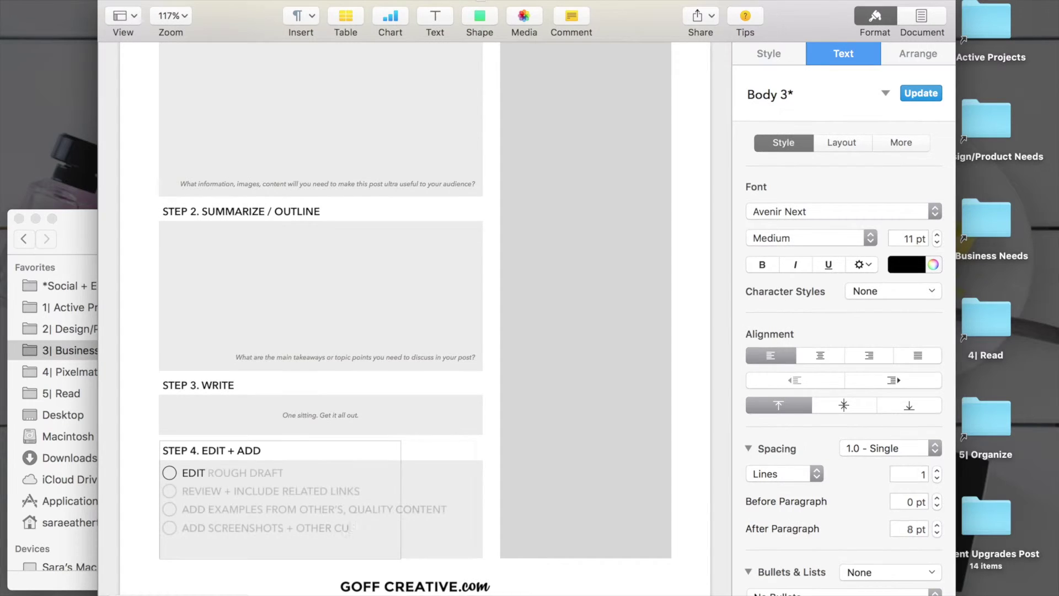
{"action": "left_click", "coordinate": [487, 401]}
Copy the "STEP 1. RESEARCH" heading and place the copy above the dark-grey column
{"action": "scroll", "coordinate": [487, 402], "scroll_direction": "up", "scroll_amount": 4}
{"action": "left_click", "coordinate": [597, 291]}
{"action": "left_click", "coordinate": [294, 134]}
{"action": "key", "text": "super+c"}
{"action": "key", "text": "super+v"}
{"action": "left_click_drag", "start_coordinate": [235, 128], "coordinate": [569, 121]}
Narrow the copied heading to the dark-grey column's width and change its text to "PLANNING"
{"action": "scroll", "coordinate": [568, 124], "scroll_direction": "down", "scroll_amount": 4}
{"action": "left_click_drag", "start_coordinate": [695, 172], "coordinate": [590, 173]}
{"action": "left_click", "coordinate": [531, 158]}
{"action": "key", "text": "super+a"}
{"action": "type", "text": "PLANNING"}
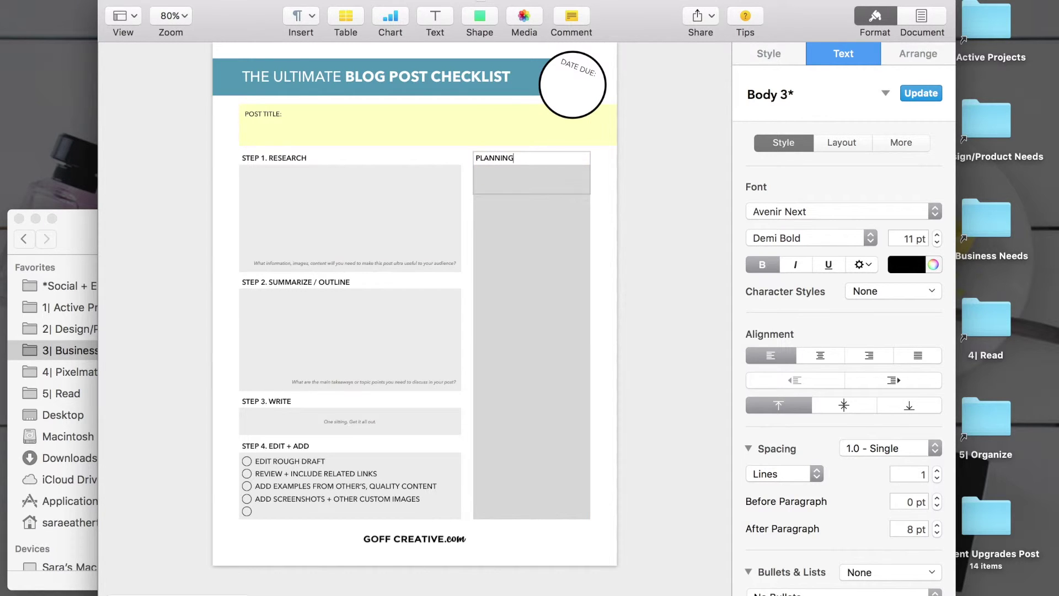
Move the GOFF CREATIVE.com logo sideways so it sits beneath the dark-grey column
{"action": "left_click", "coordinate": [532, 264]}
{"action": "left_click", "coordinate": [420, 543]}
{"action": "left_click_drag", "start_coordinate": [419, 543], "coordinate": [558, 544]}
{"action": "left_click", "coordinate": [435, 22]}
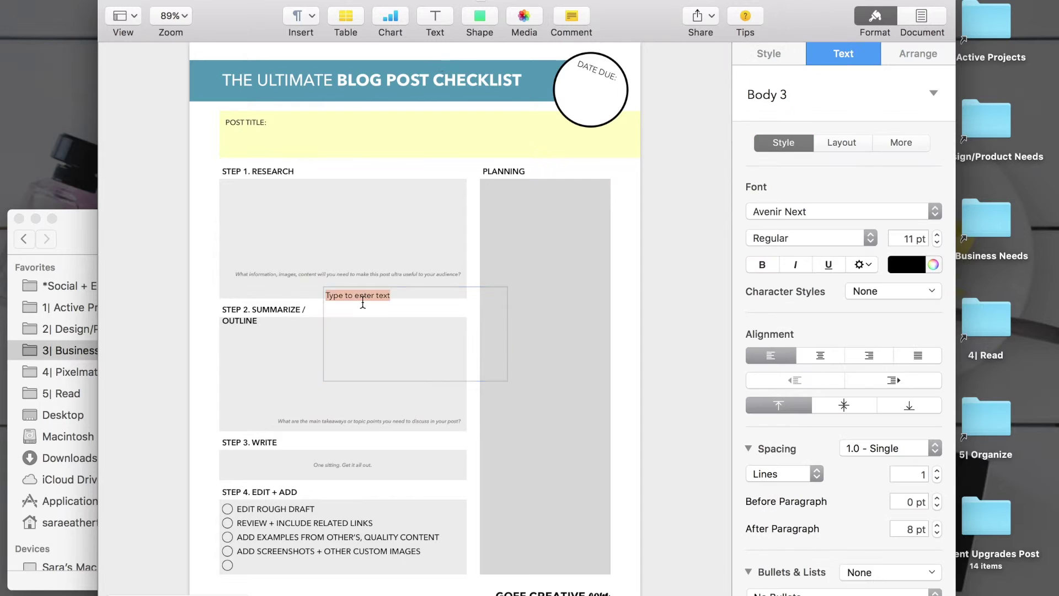
{"action": "type", "text": "FROM: http://goffcreative.com/our-blog/consistenly-write-quality-blog-posts"}
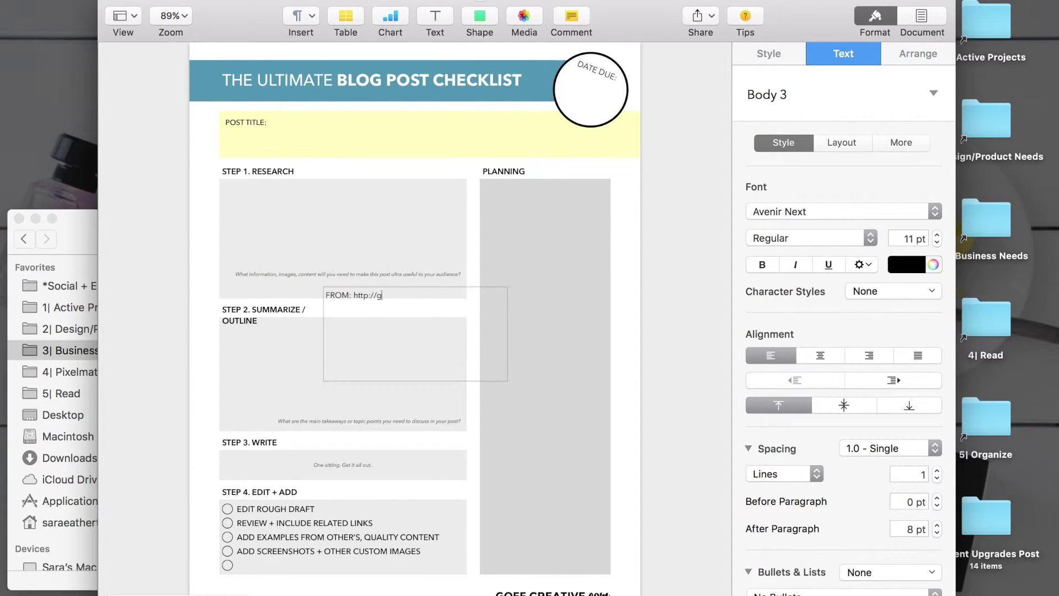
{"action": "key", "text": "Escape"}
Widen the source-link text box, reduce its text to 9 pt, center it vertically and place it beneath the Step 4 box
{"action": "left_click_drag", "start_coordinate": [412, 350], "coordinate": [308, 350]}
{"action": "left_click_drag", "start_coordinate": [508, 333], "coordinate": [545, 332]}
{"action": "key", "text": "super+minus"}
{"action": "left_click_drag", "start_coordinate": [382, 287], "coordinate": [428, 592]}
{"action": "left_click", "coordinate": [842, 407]}
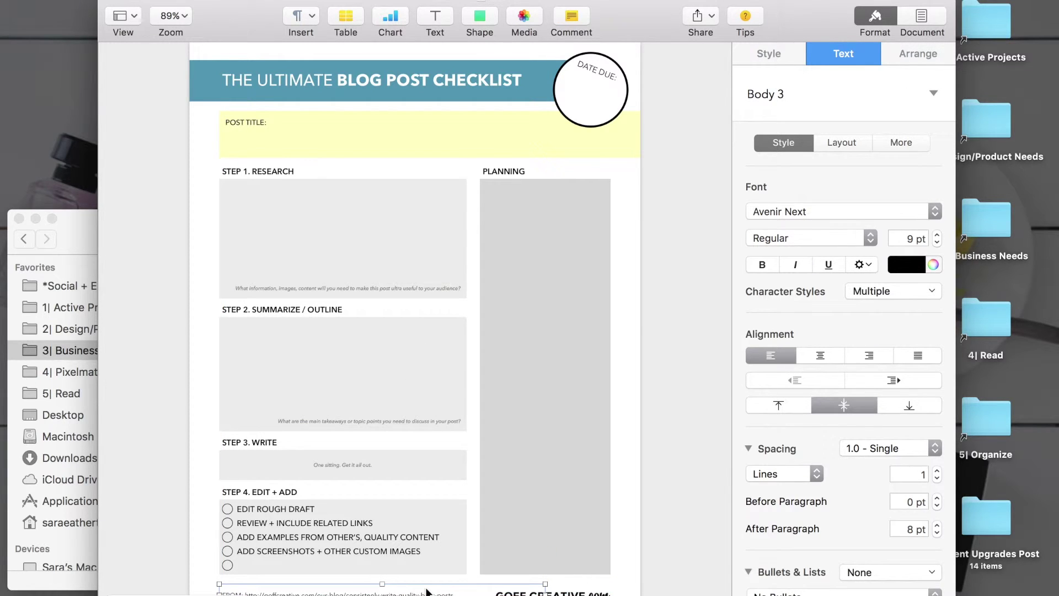
{"action": "left_click", "coordinate": [190, 567]}
Shorten the dark-grey column to a small box under "PLANNING" and add the left- and top-aligned text "TARGET AUDIENCE" in it
{"action": "left_click", "coordinate": [538, 231]}
{"action": "left_click_drag", "start_coordinate": [545, 574], "coordinate": [545, 254]}
{"action": "left_click", "coordinate": [525, 220]}
{"action": "left_click", "coordinate": [771, 355]}
{"action": "left_click", "coordinate": [778, 406]}
{"action": "type", "text": "TARGET AUDIENCE"}
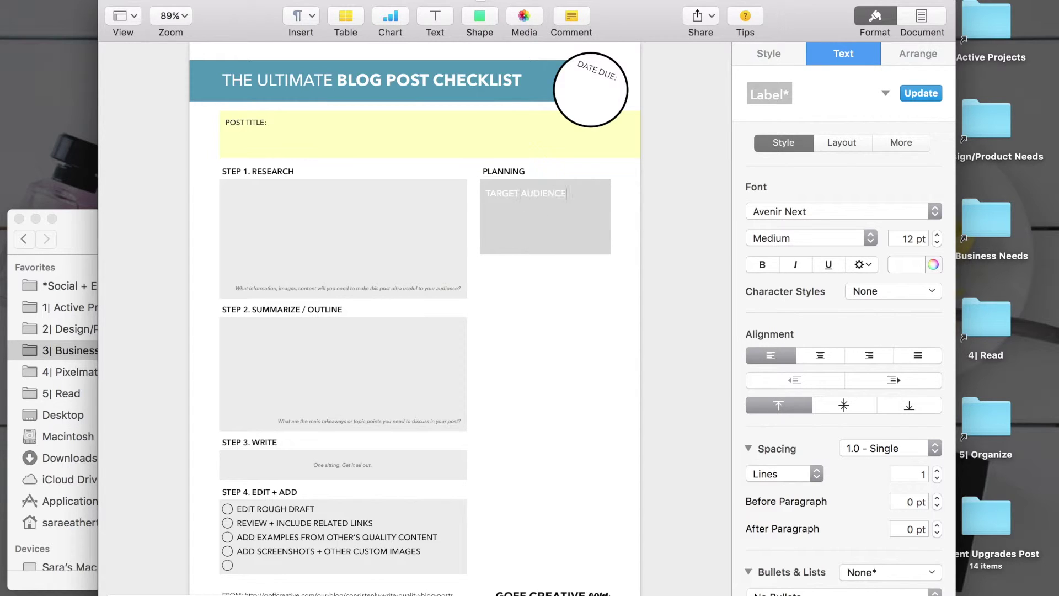
Make the planning box's label black at 9 pt and change its wording to "TARGET READER"
{"action": "key", "text": "super+a"}
{"action": "left_click", "coordinate": [906, 264]}
{"action": "left_click", "coordinate": [962, 366]}
{"action": "double_click", "coordinate": [937, 244]}
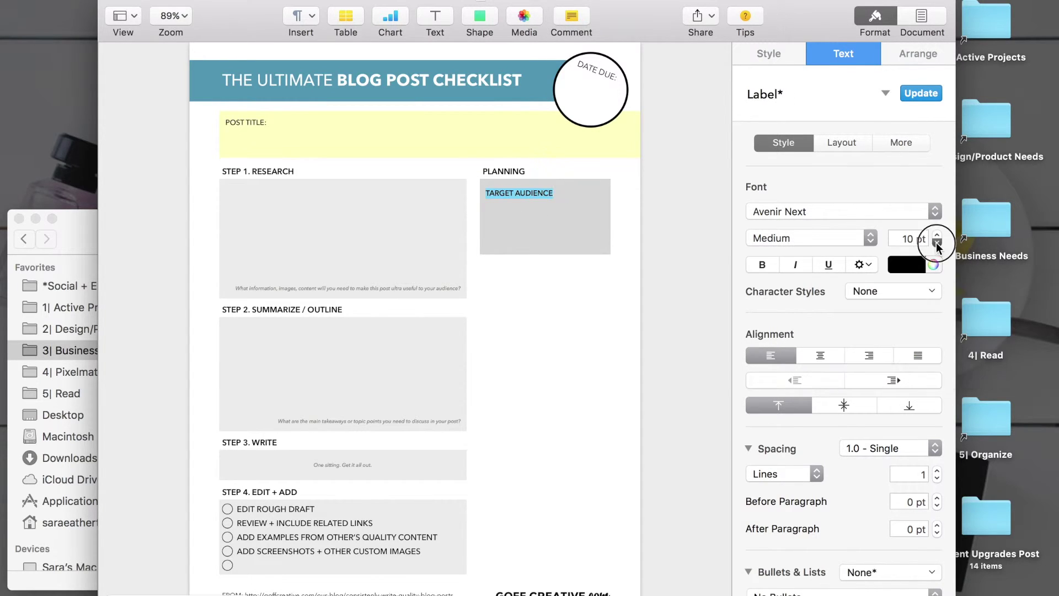
{"action": "left_click", "coordinate": [937, 243]}
{"action": "type", "text": "TARGET READER"}
Duplicate the planning box down the column, aligning the lowest copy beneath the "MAIN GOAL / FOCUS" box
{"action": "left_click_drag", "start_coordinate": [524, 235], "coordinate": [520, 324]}
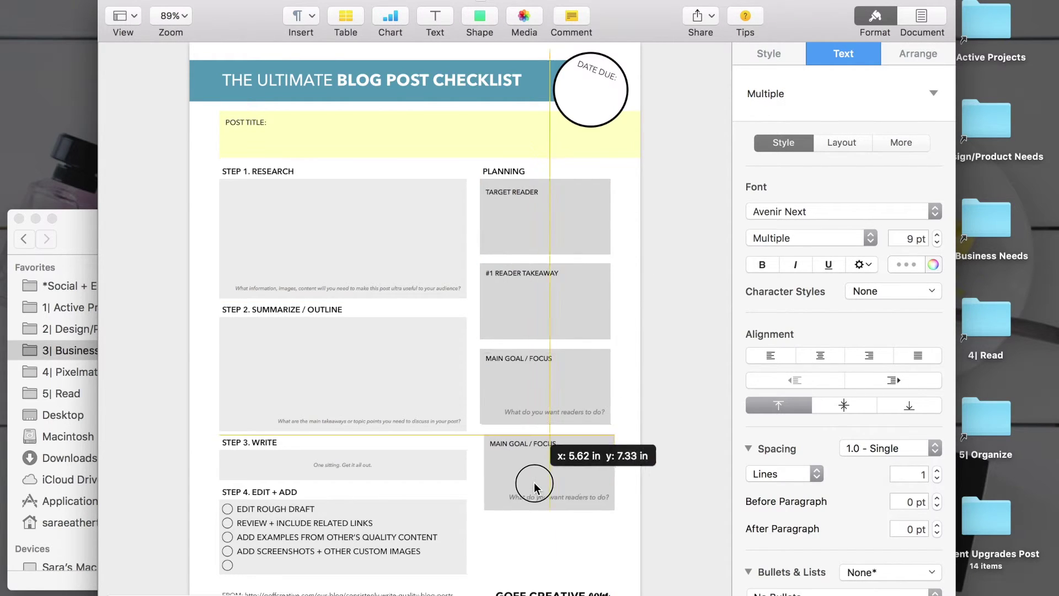
{"action": "left_click_drag", "start_coordinate": [538, 491], "coordinate": [531, 483]}
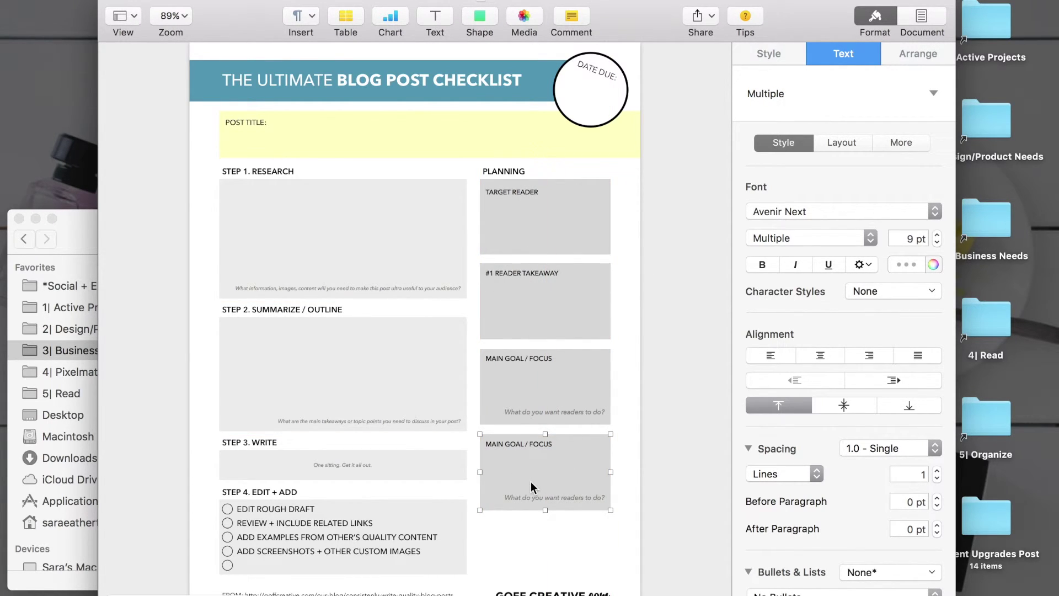
Change the heading of the duplicated "MAIN GOAL / FOCUS" box to "CONTENT UPGRADE IDEA"
{"action": "triple_click", "coordinate": [511, 446]}
{"action": "type", "text": "CONTENT UPGRADE"}
{"action": "left_click", "coordinate": [535, 527]}
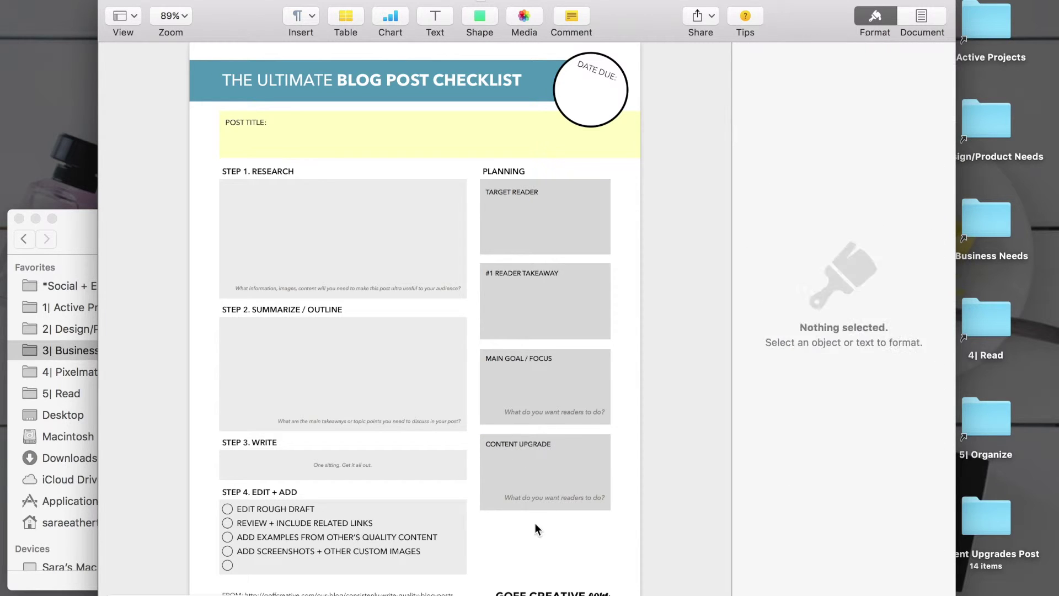
{"action": "left_click", "coordinate": [543, 452]}
{"action": "left_click", "coordinate": [557, 443]}
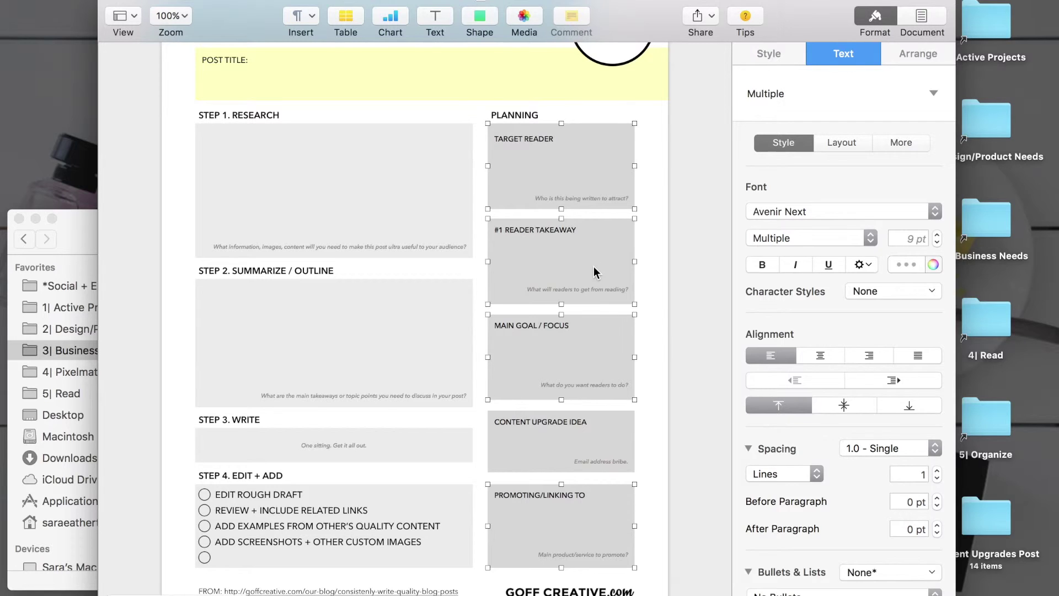
{"action": "left_click", "coordinate": [642, 332]}
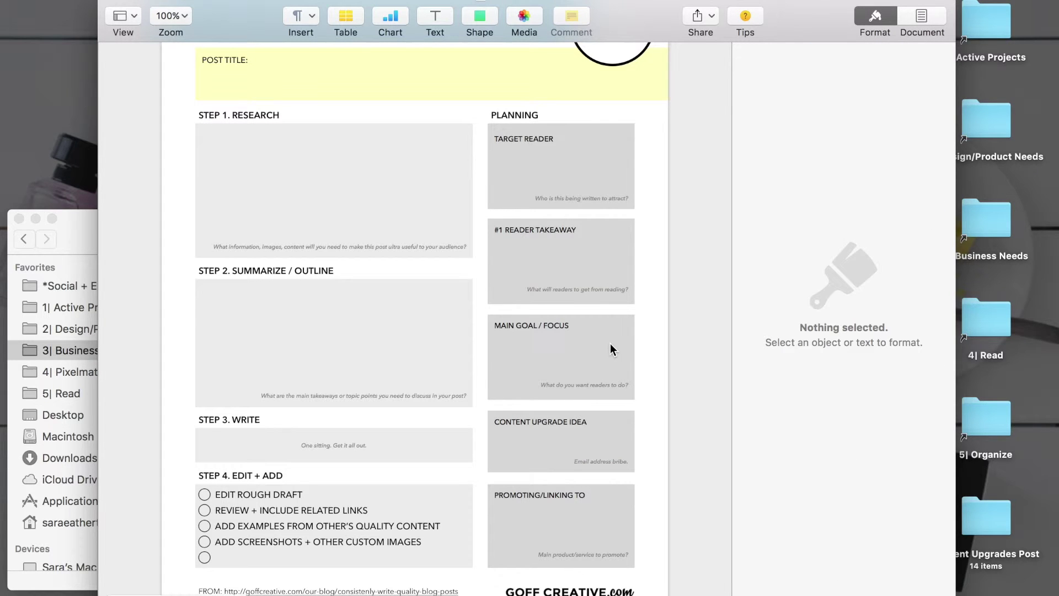
Replace "CHECKLIST" with "WALKTHROUGH" in the banner title and set the whole title to 20 pt
{"action": "scroll", "coordinate": [610, 344], "scroll_direction": "down", "scroll_amount": 3}
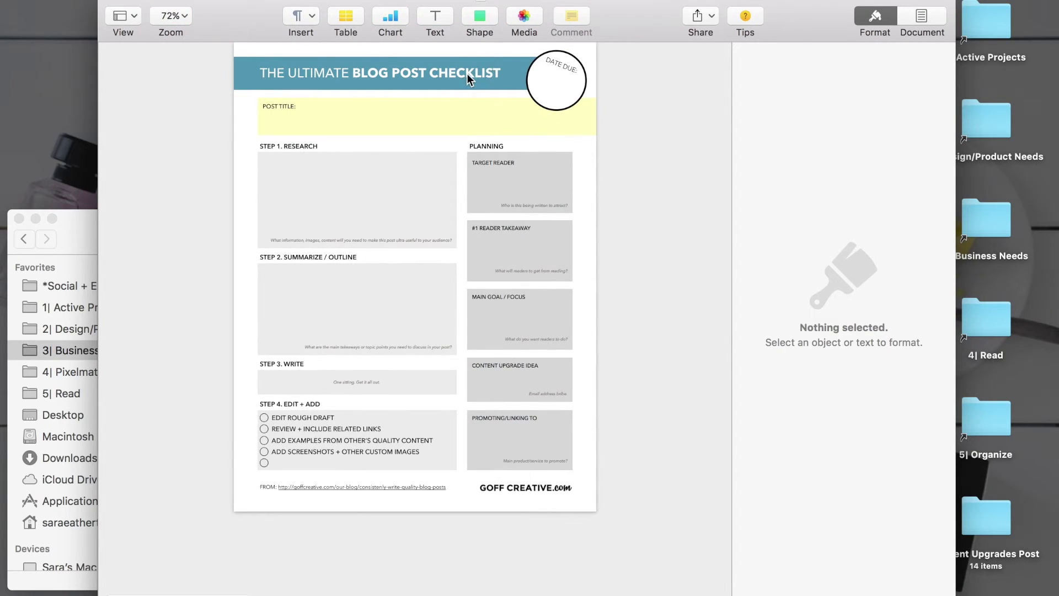
{"action": "double_click", "coordinate": [467, 74]}
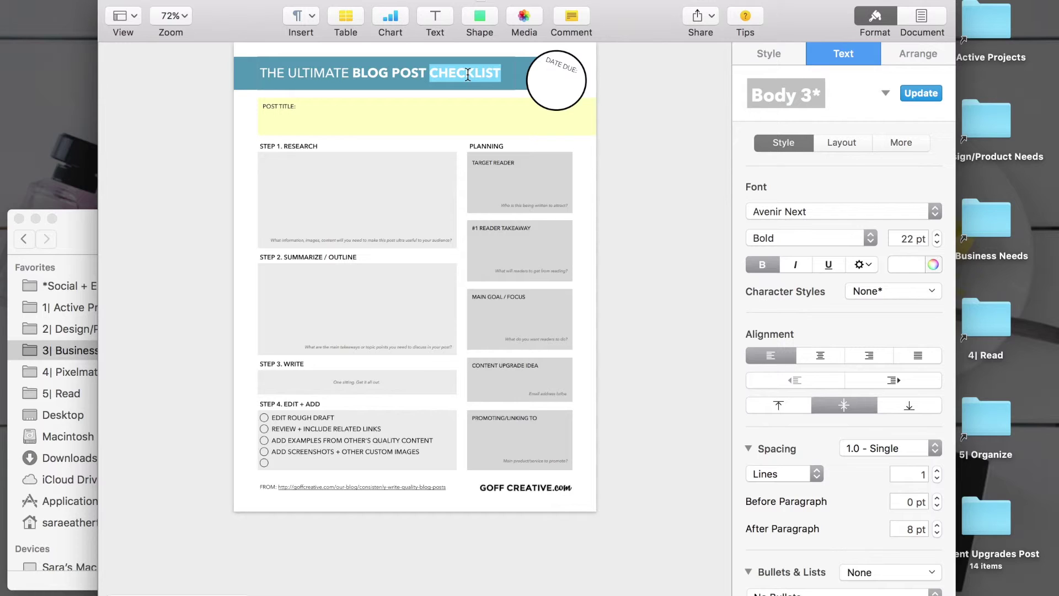
{"action": "type", "text": "WALKTH"}
{"action": "key", "text": "BackSpace"}
{"action": "key", "text": "BackSpace"}
{"action": "key", "text": "BackSpace"}
{"action": "key", "text": "BackSpace"}
{"action": "key", "text": "BackSpace"}
{"action": "key", "text": "BackSpace"}
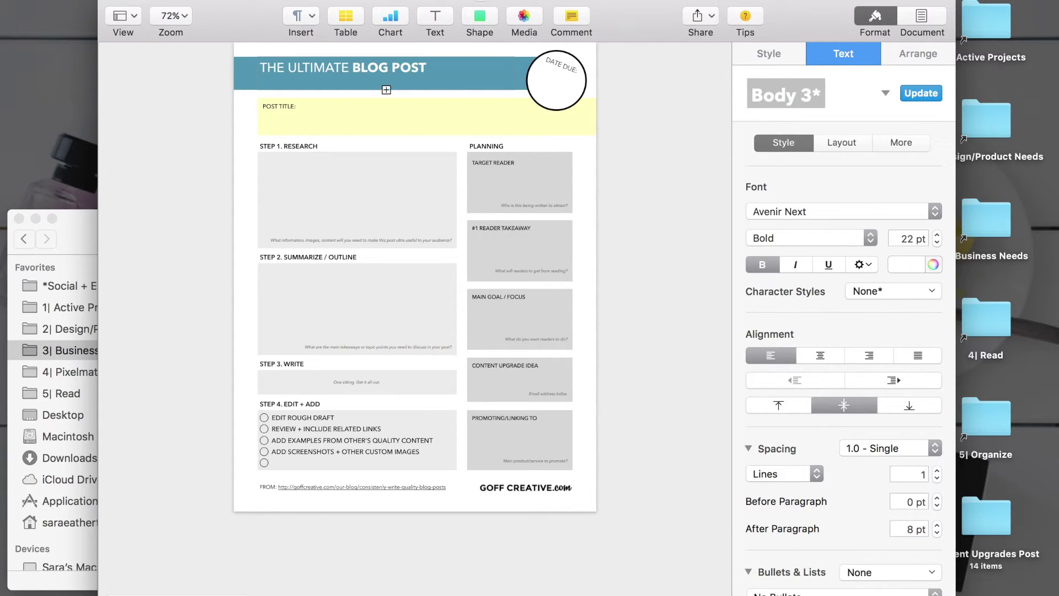
{"action": "key", "text": "super+a"}
{"action": "key", "text": "super+0"}
{"action": "key", "text": "super+minus"}
{"action": "key", "text": "super+minus"}
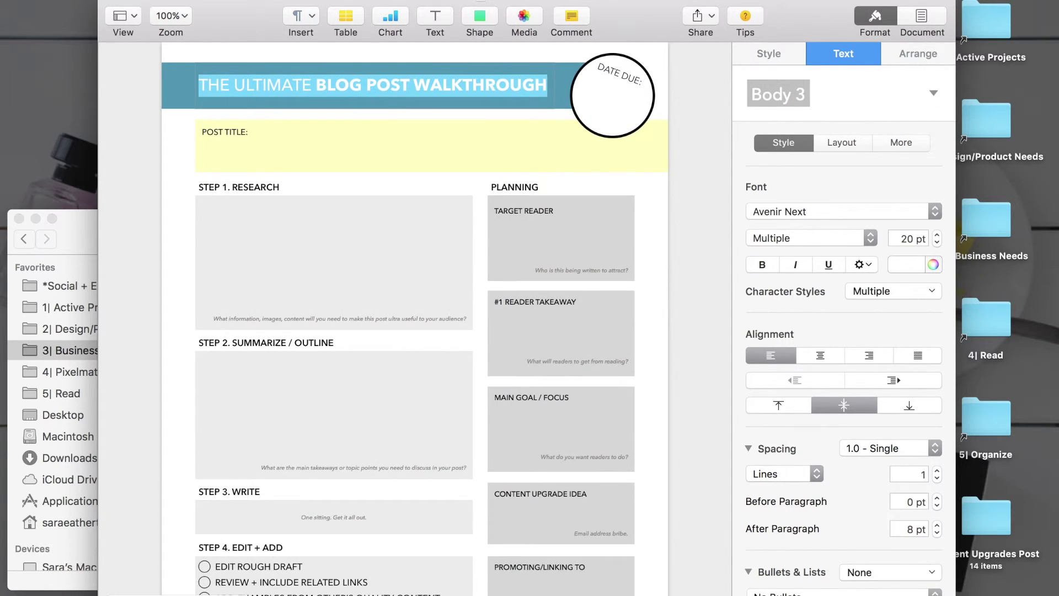
{"action": "scroll", "coordinate": [438, 86], "scroll_direction": "down", "scroll_amount": 3}
{"action": "left_click", "coordinate": [318, 506]}
Save the document as "The Ultimate Blog Post Walkthrough | GoffCreative.com | 1 Page" in the "1| Free Resources" folder
{"action": "key", "text": "super+s"}
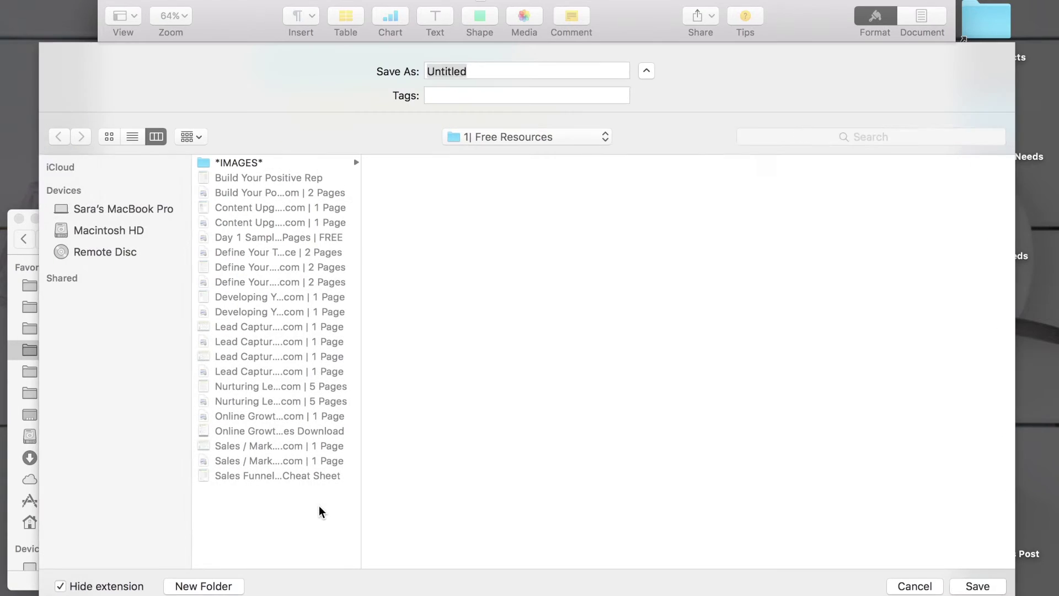
{"action": "type", "text": "The Ultimate"}
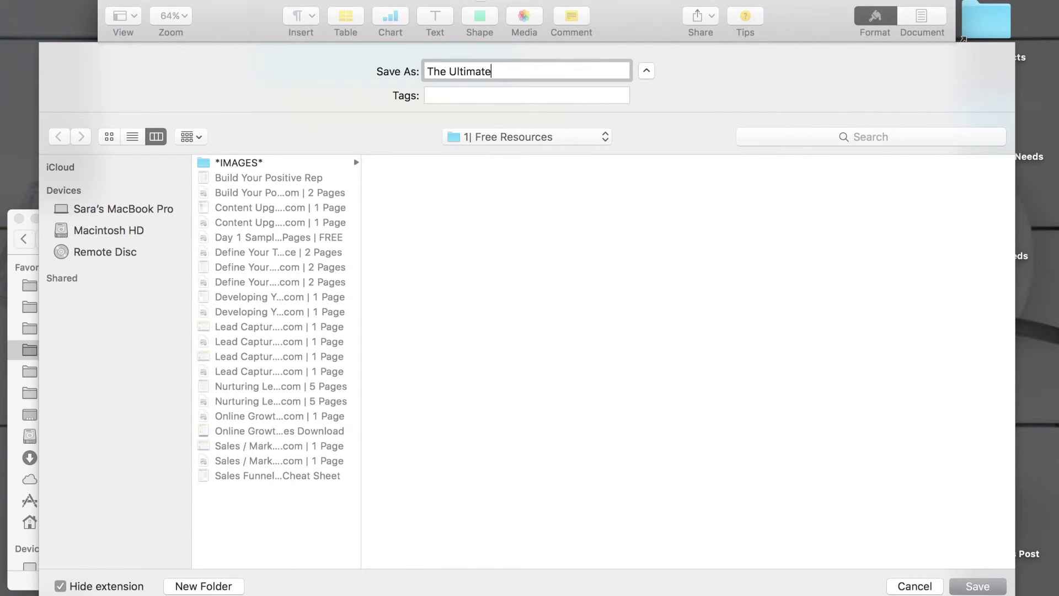
{"action": "type", "text": " Blog Post Walkthrough | GoffCreative.com | 1 Page"}
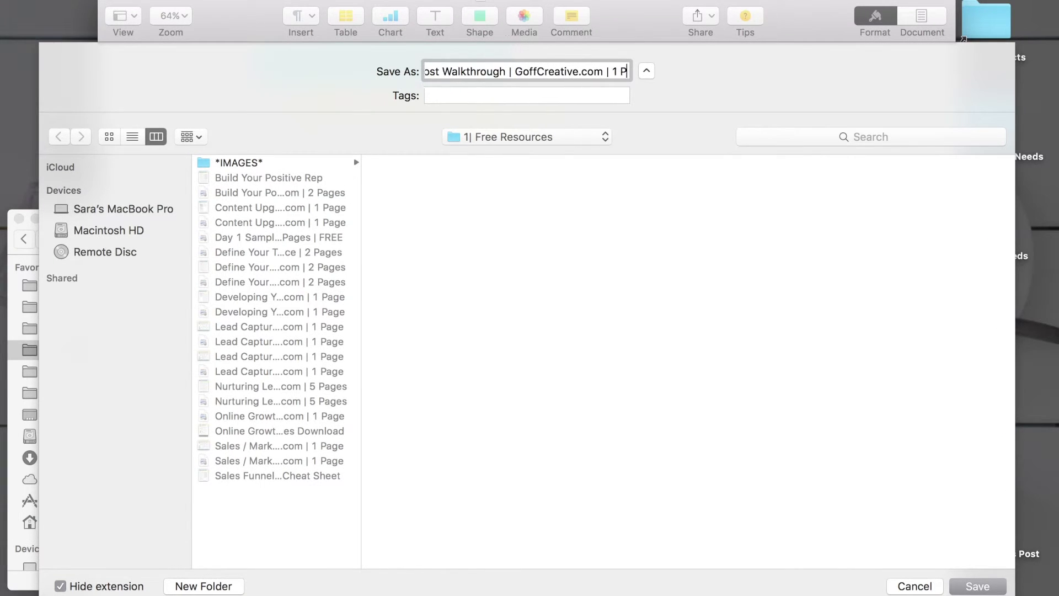
{"action": "key", "text": "Return"}
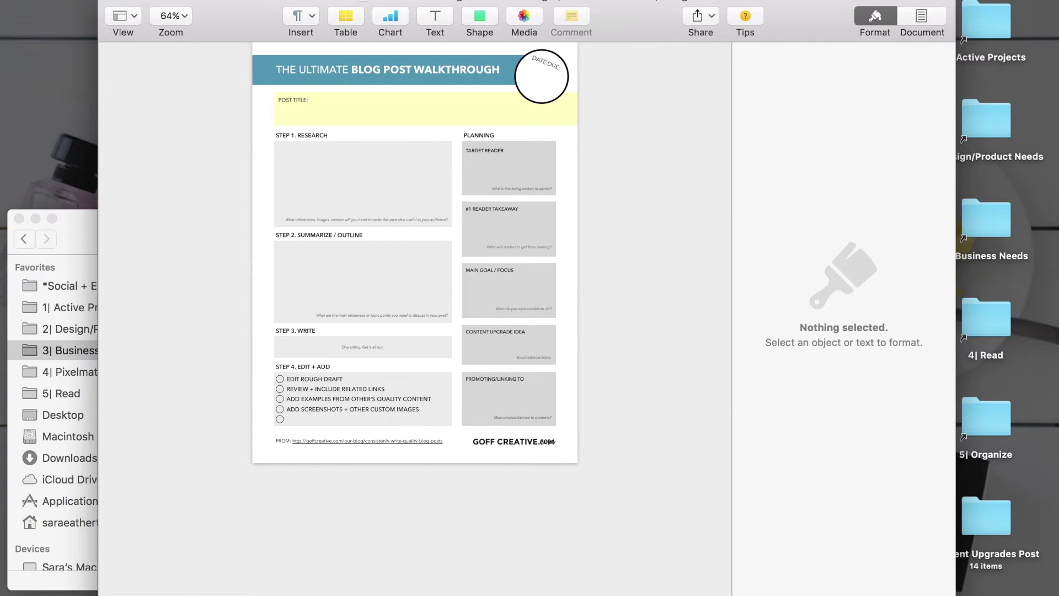
Open the worksheet as a PDF in Preview by way of the print options
{"action": "key", "text": "super+p"}
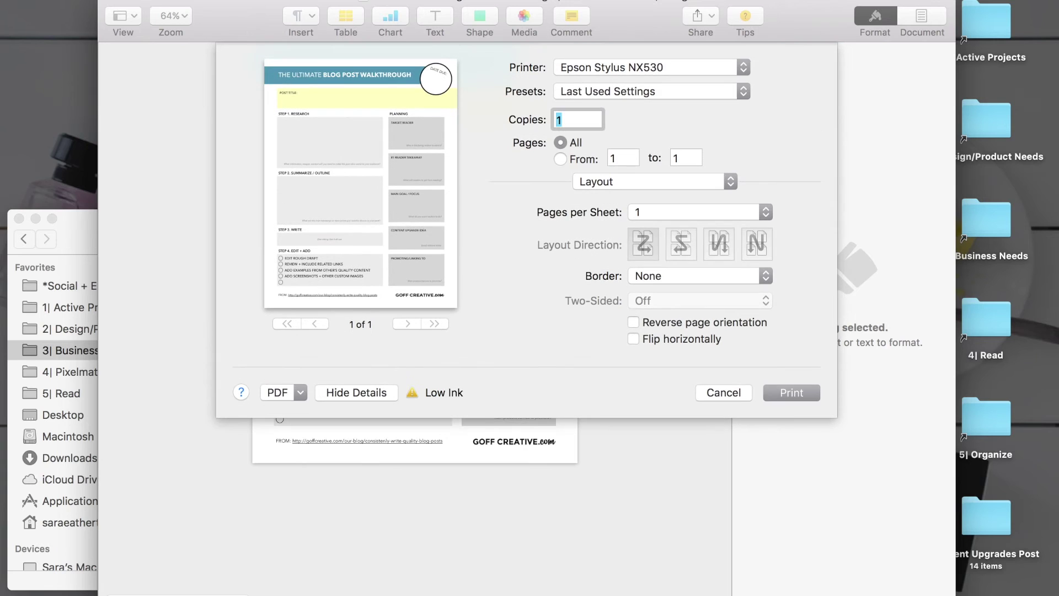
{"action": "left_click", "coordinate": [270, 393]}
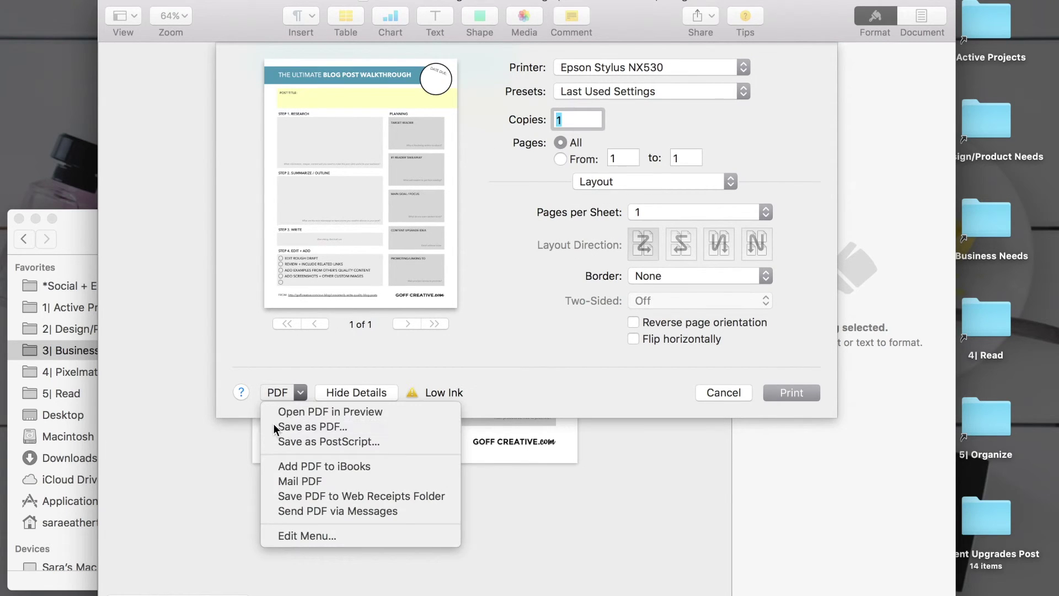
{"action": "left_click", "coordinate": [274, 424]}
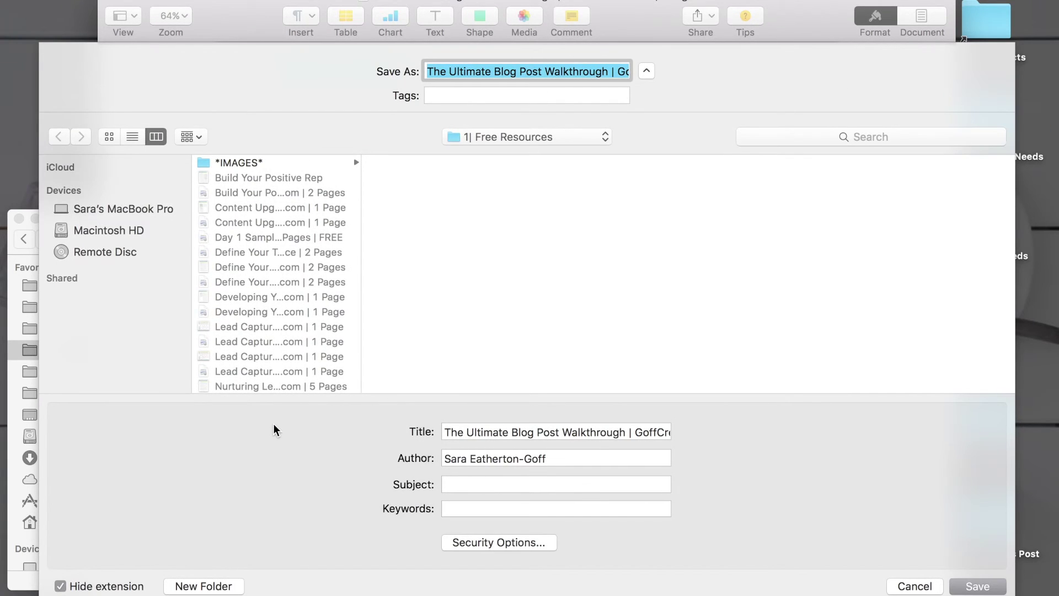
{"action": "key", "text": "Escape"}
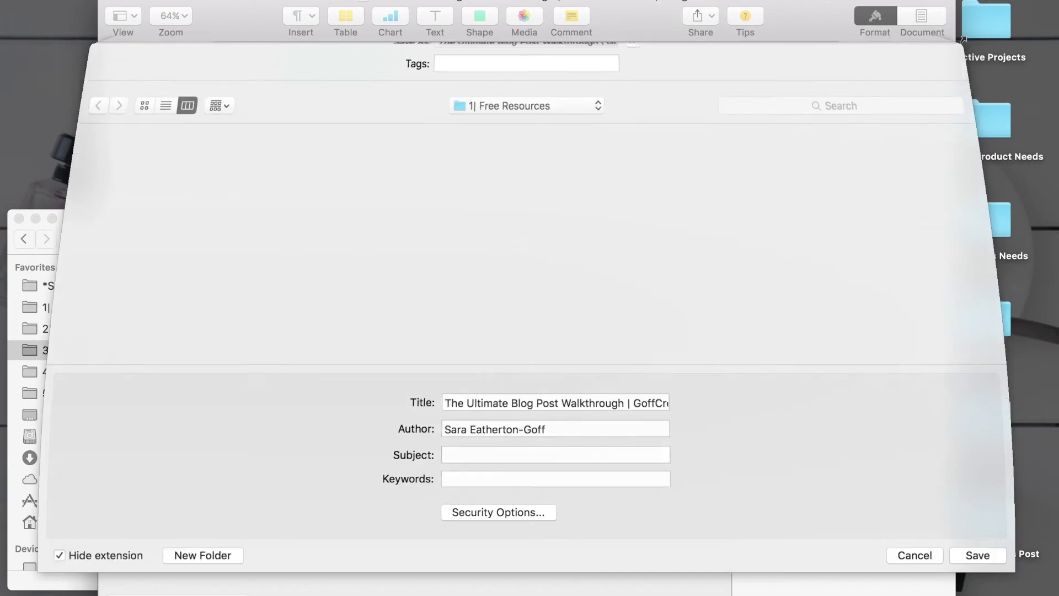
{"action": "left_click", "coordinate": [277, 397]}
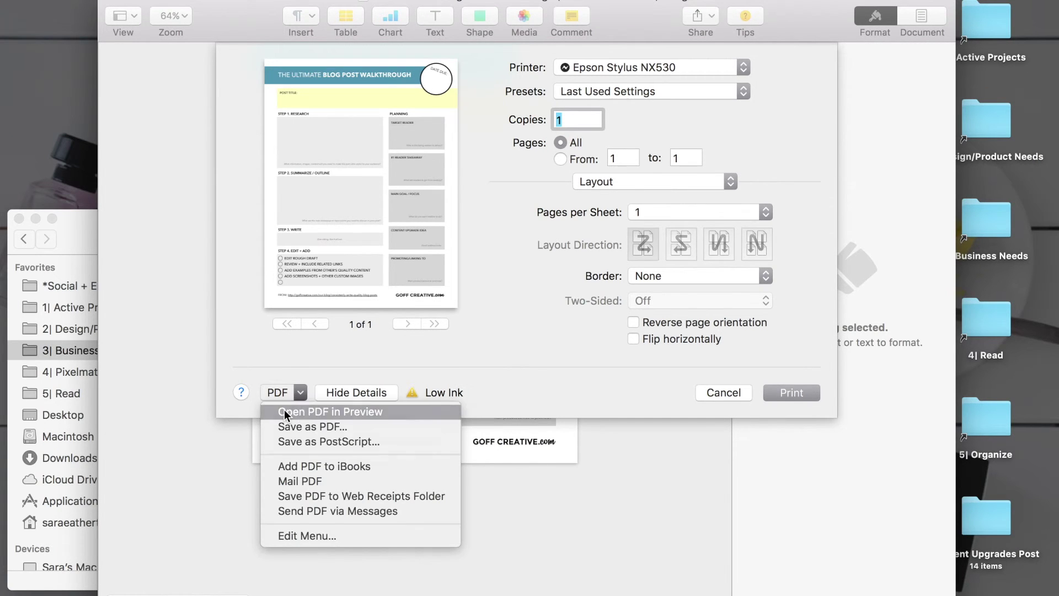
{"action": "left_click", "coordinate": [284, 409]}
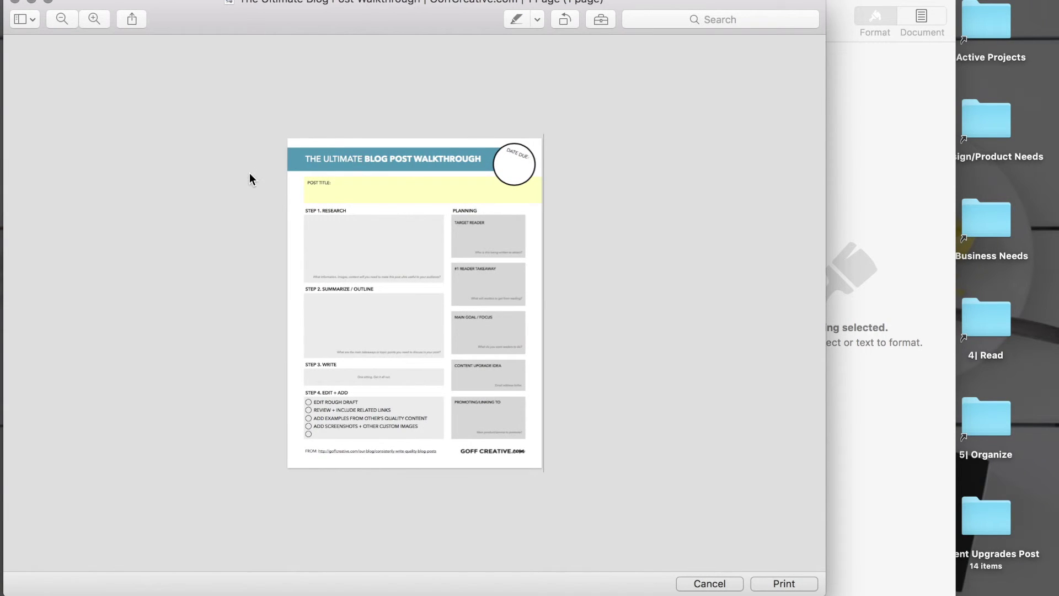
Enlarge the previewed page and capture a screenshot of just the worksheet area
{"action": "scroll", "coordinate": [250, 173], "scroll_direction": "up", "scroll_amount": 2}
{"action": "key", "text": "super+shift+4"}
{"action": "left_click_drag", "start_coordinate": [271, 115], "coordinate": [559, 490]}
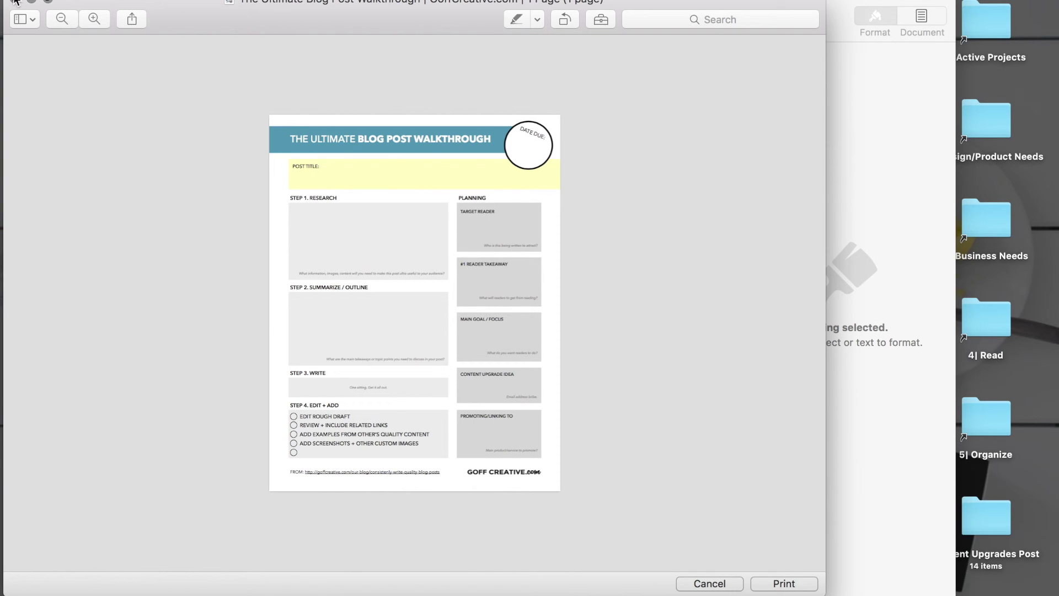
Save the previewed worksheet in PDF format and close the preview window
{"action": "key", "text": "super+s"}
{"action": "key", "text": "Return"}
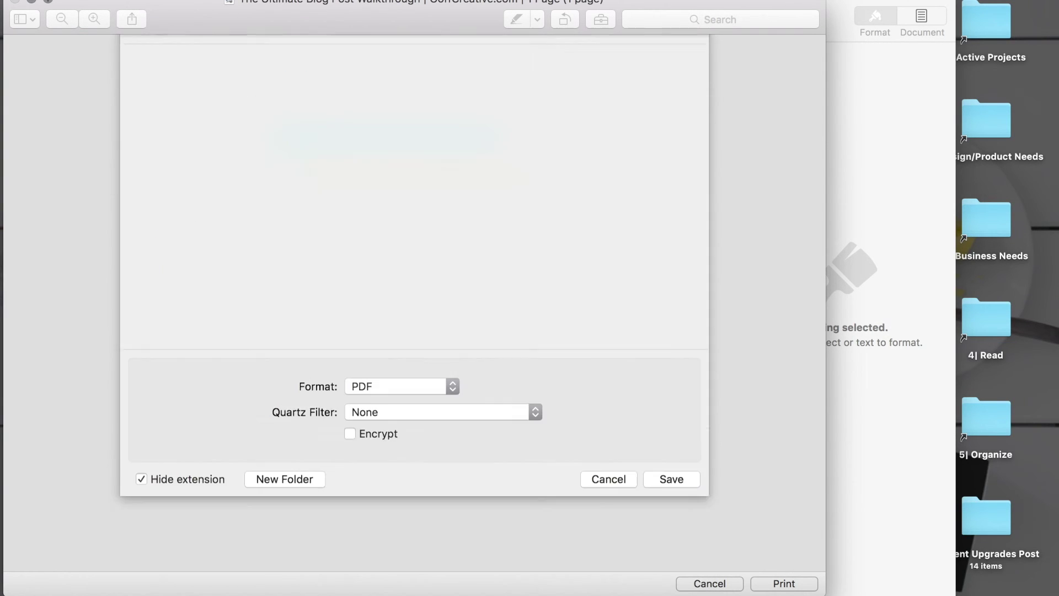
{"action": "left_click", "coordinate": [14, 3]}
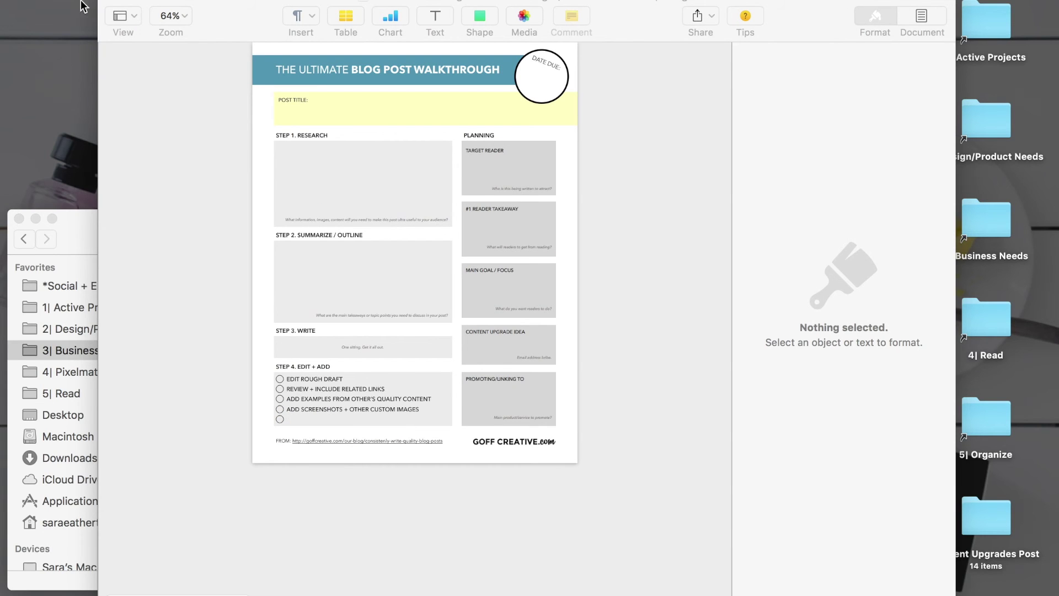
Close the worksheet document and minimize the "1. Logos/Signatures" Finder window to clear the desktop
{"action": "left_click", "coordinate": [109, 3]}
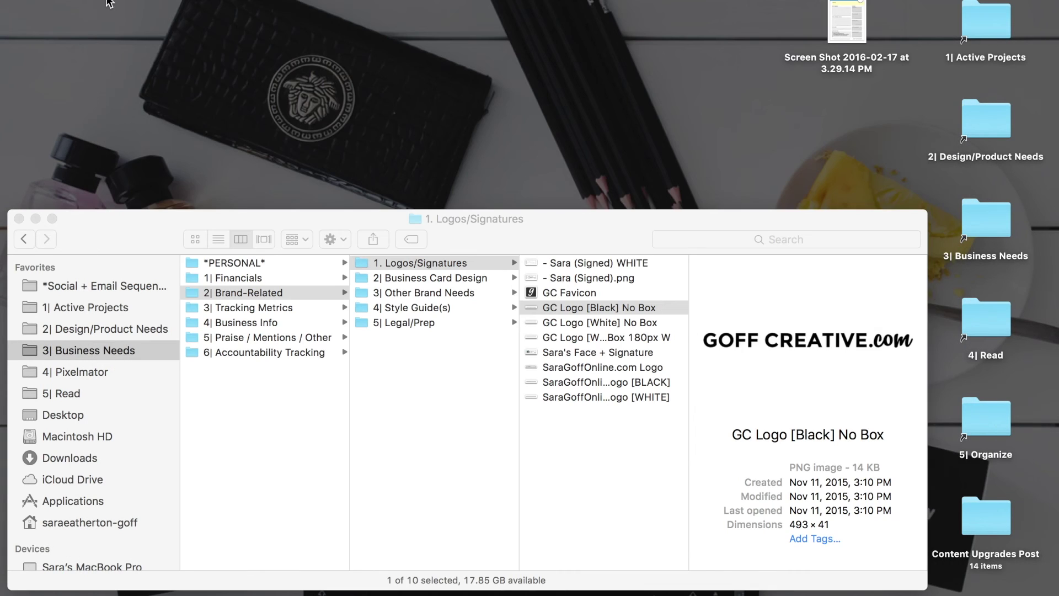
{"action": "left_click", "coordinate": [337, 220]}
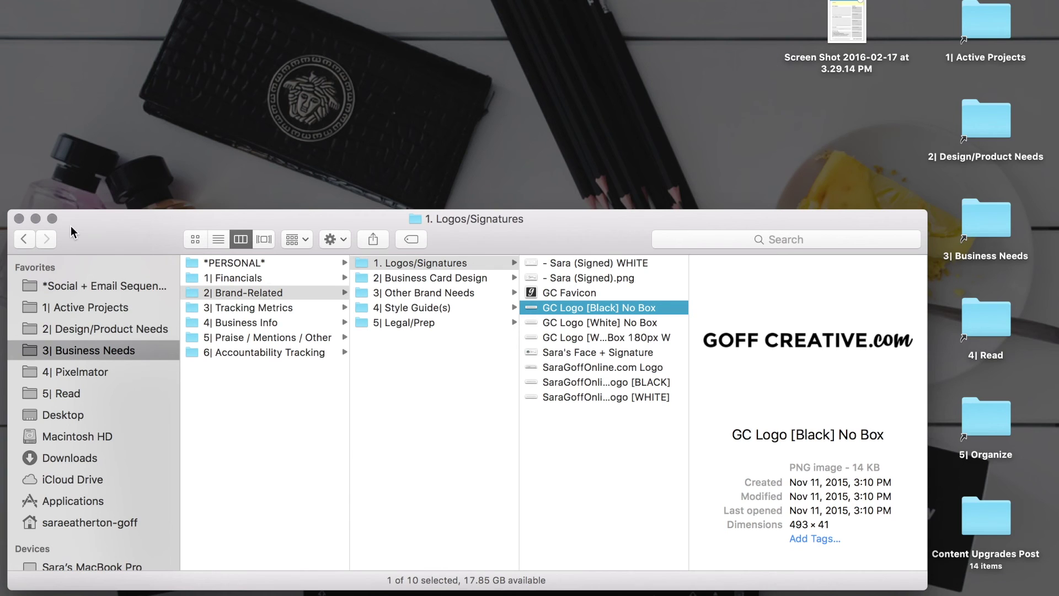
{"action": "left_click", "coordinate": [36, 219]}
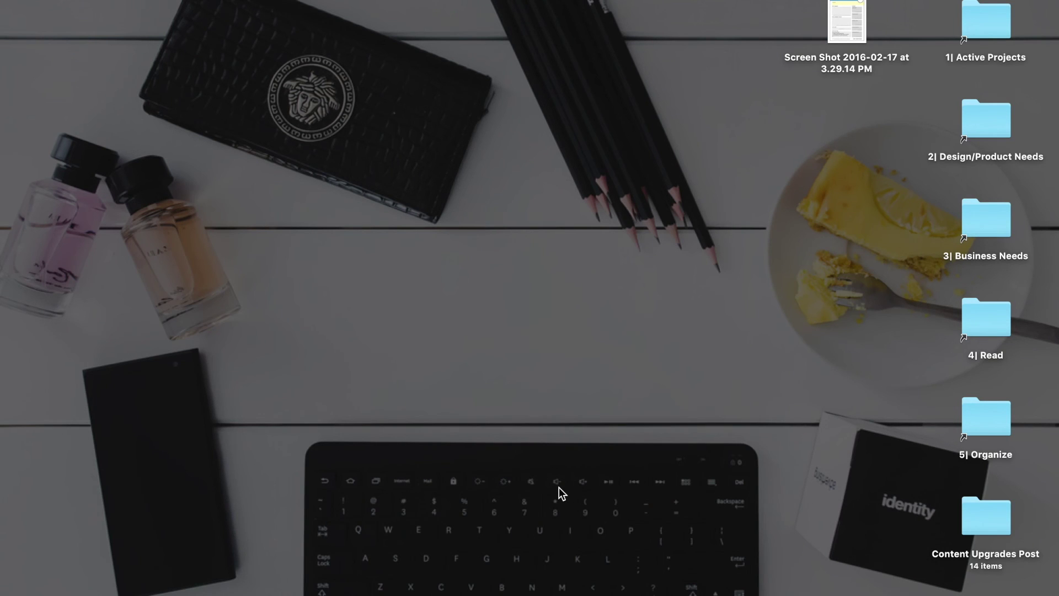
{"action": "mouse_move", "coordinate": [606, 592]}
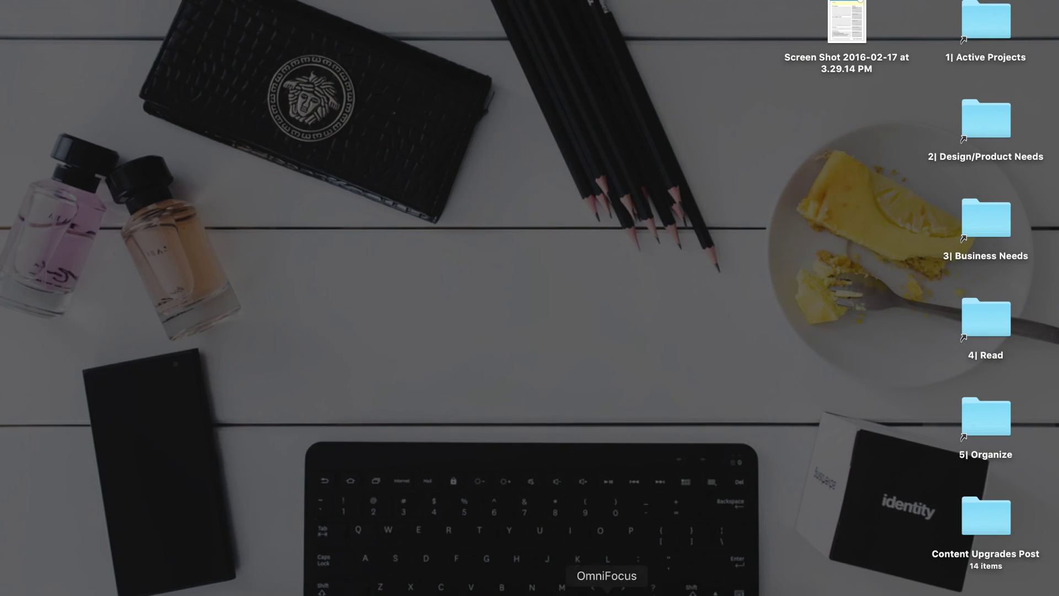